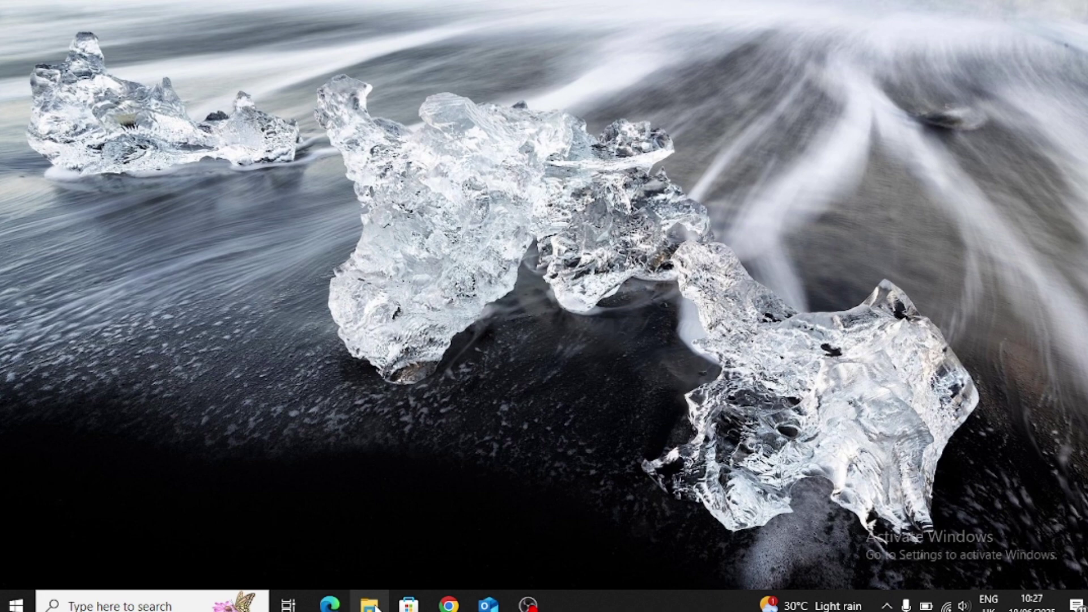
- Run the a-start-mining-raven script from the Desktop folder SRBMiner-Multi-2-9-1, check its console output, and close the console
left_click(370, 604)
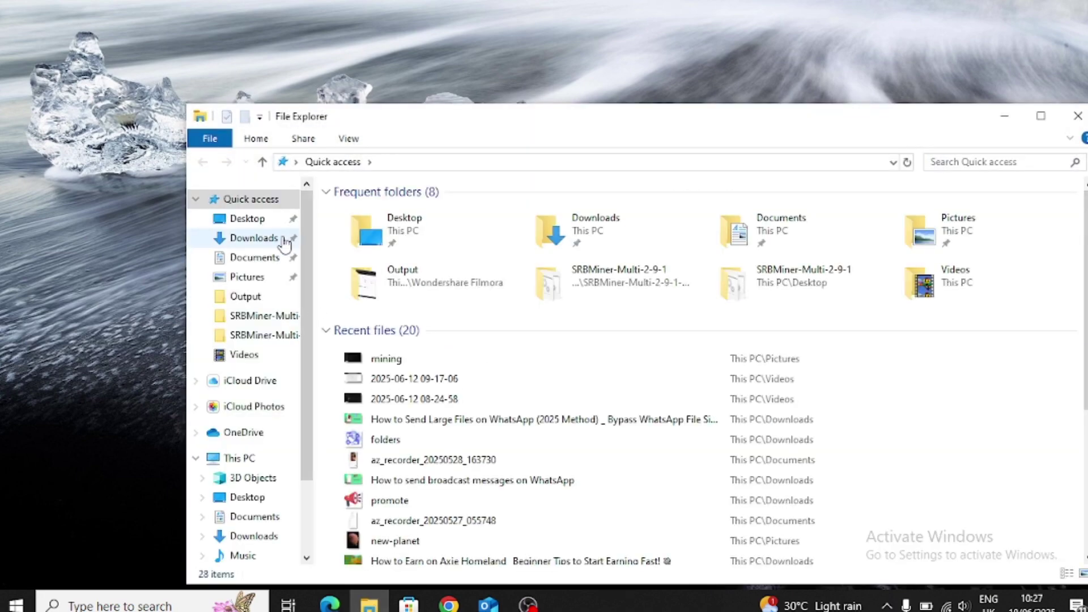
left_click(254, 221)
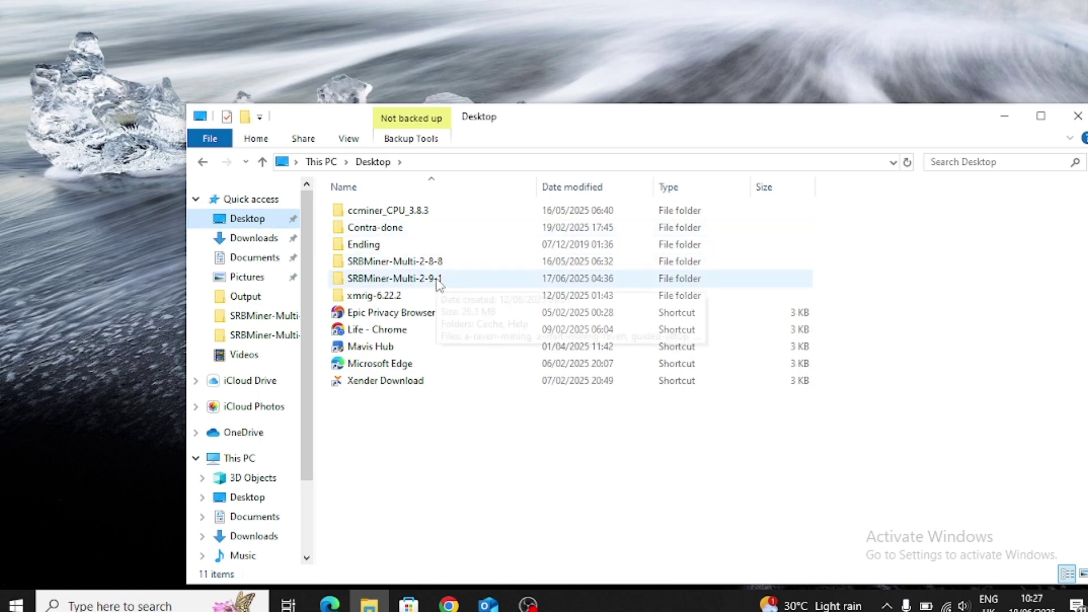
double_click(438, 279)
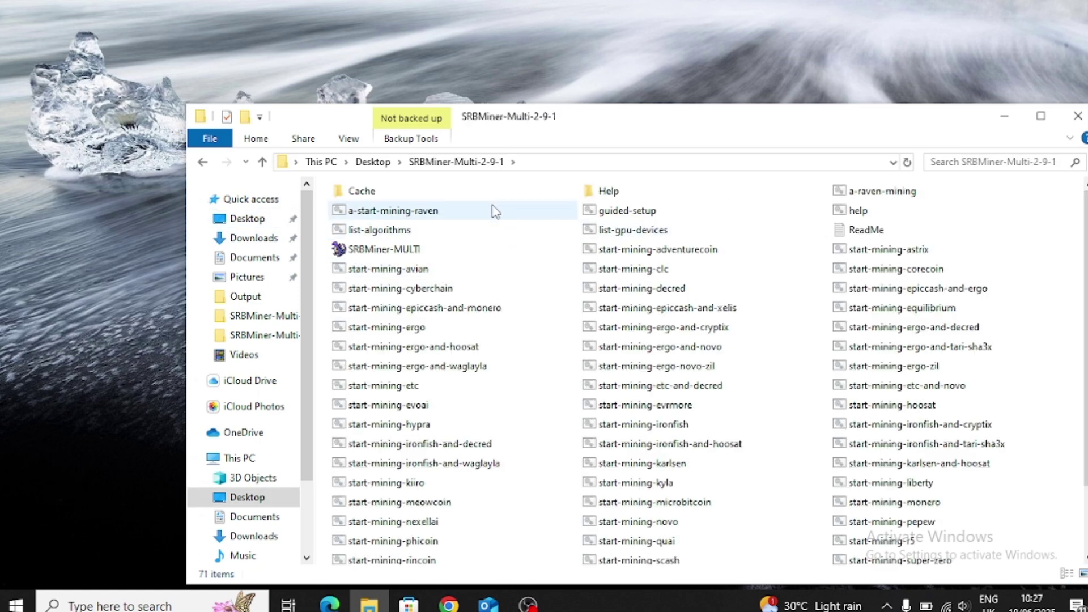
double_click(491, 210)
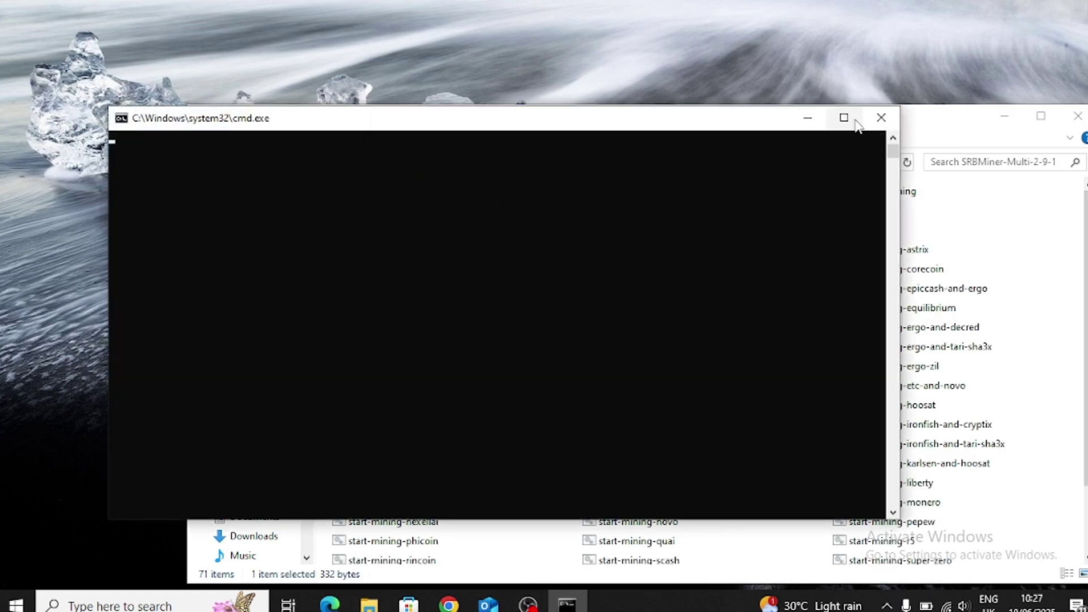
left_click(1004, 117)
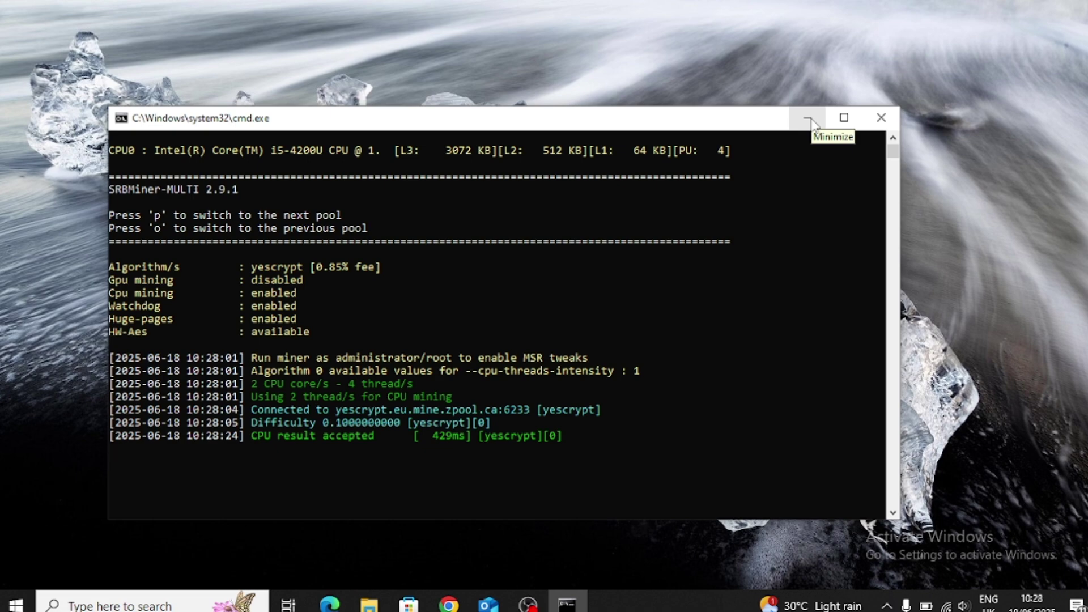
left_click(888, 118)
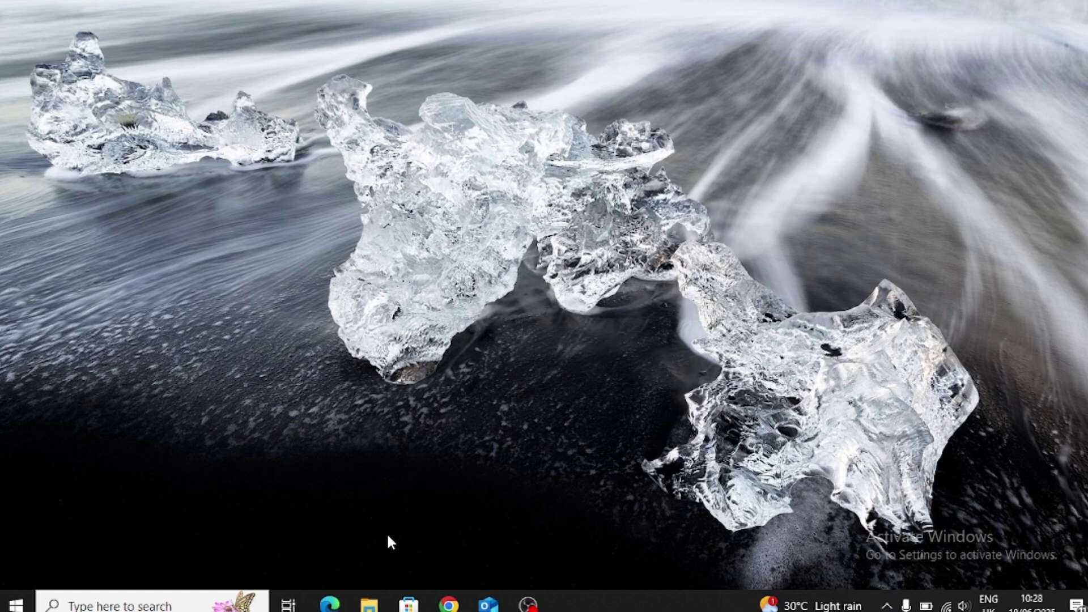
- Search Windows for secpol.msc and open the Local Security Policy console
left_click(120, 605)
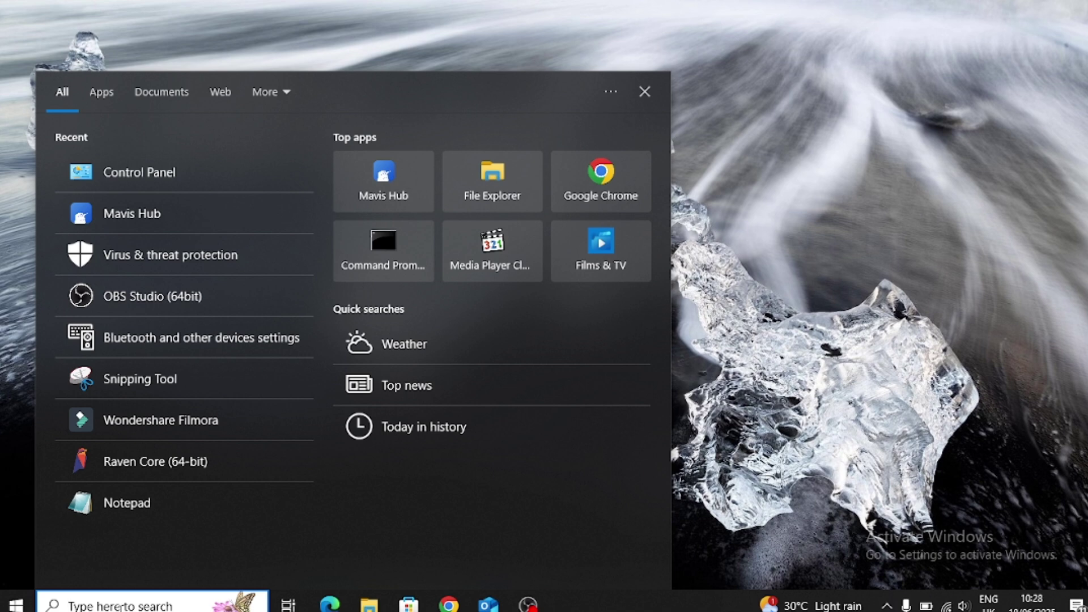
type("sec")
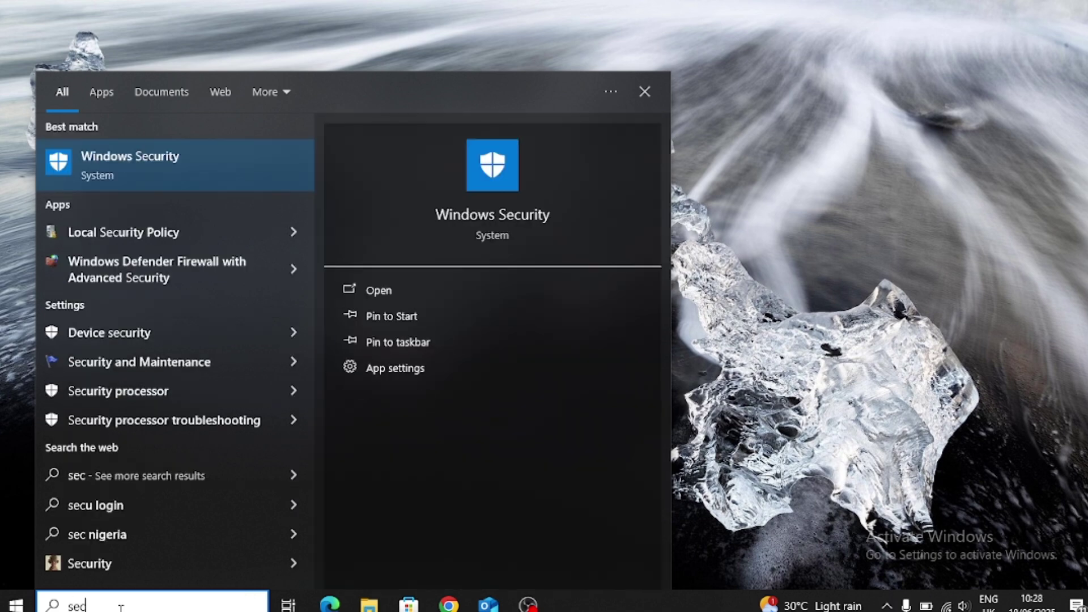
type("pool")
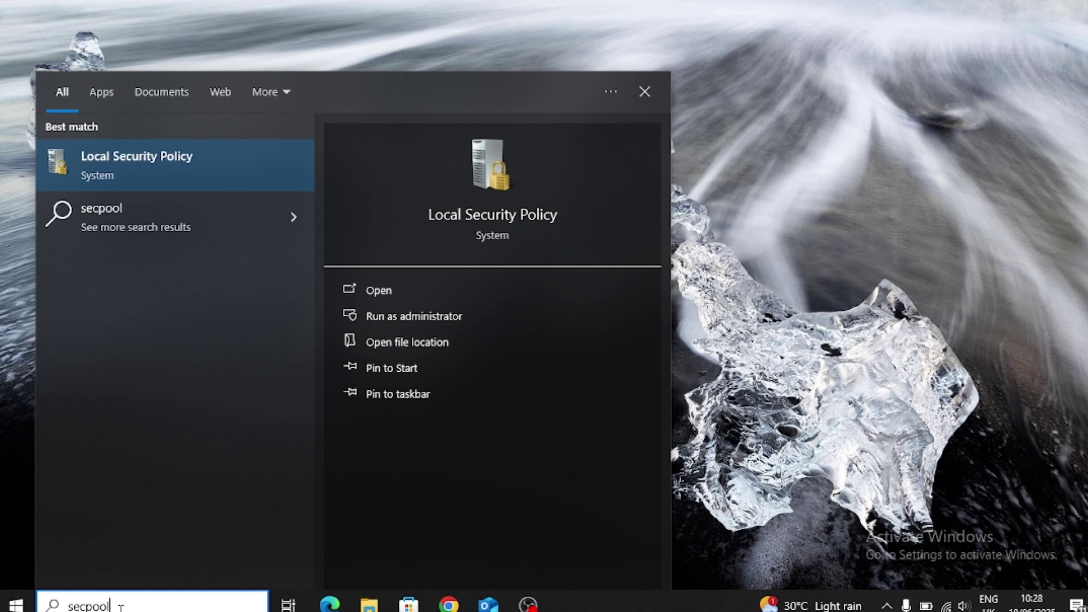
type(".")
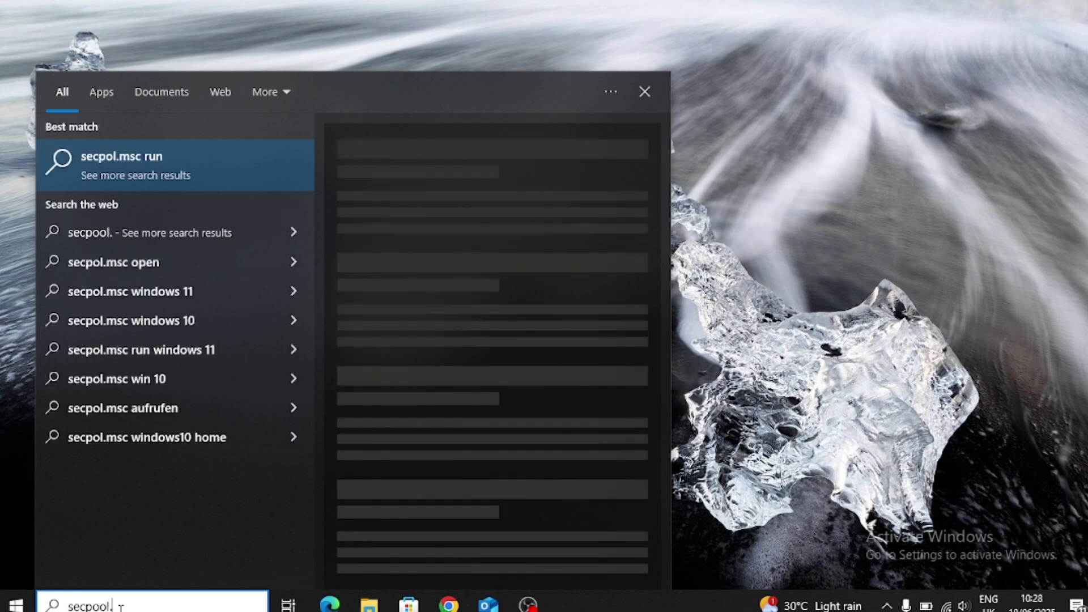
type("msc")
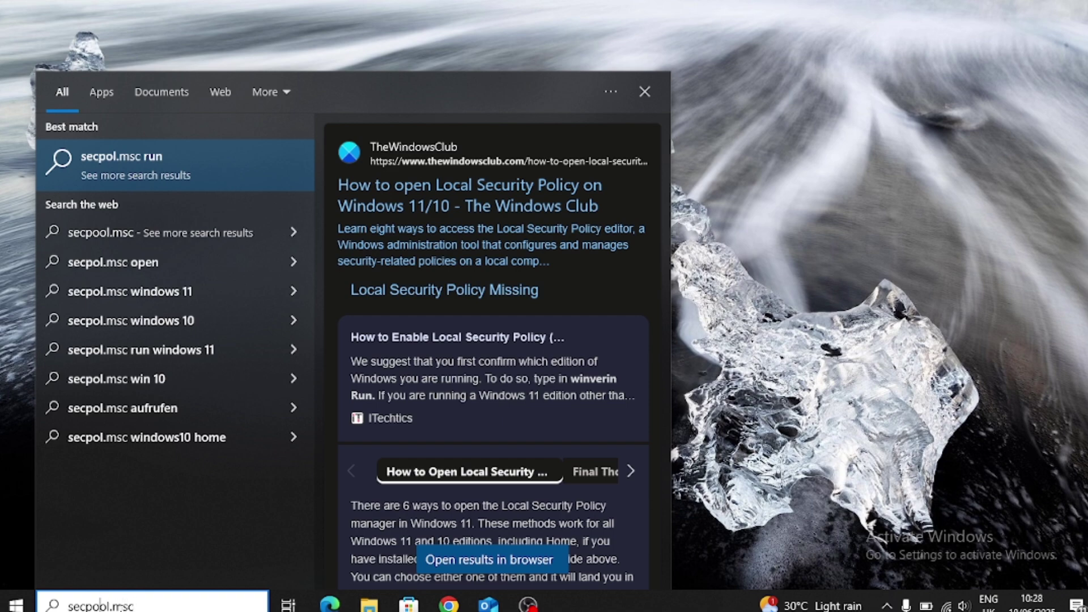
key("BackSpace")
key("Return")
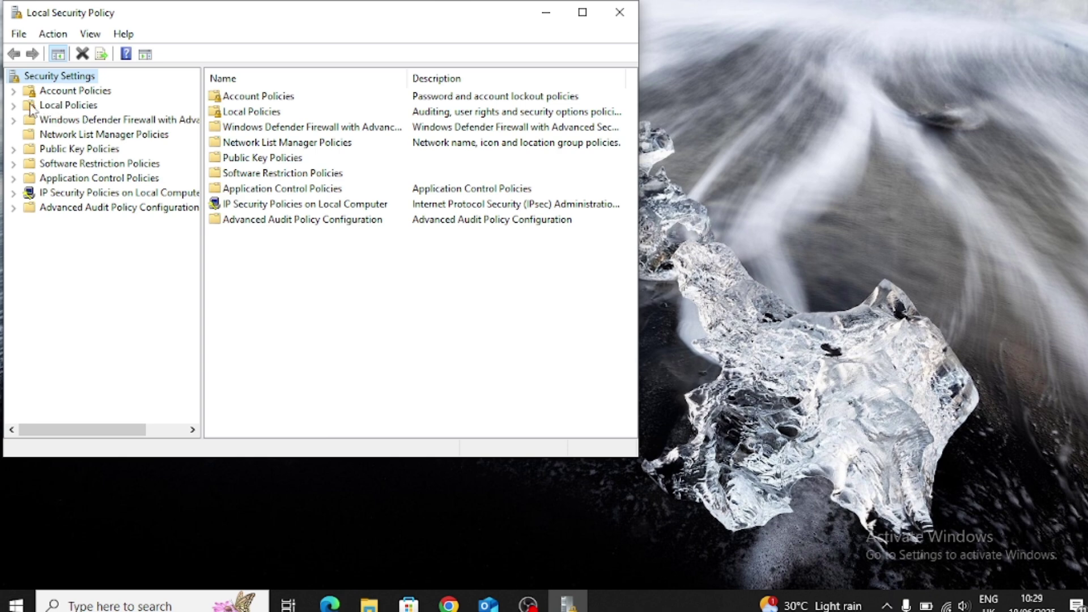
- Open the properties of the Lock pages in memory policy in the User Rights Assignment section of Local Policies
left_click(13, 105)
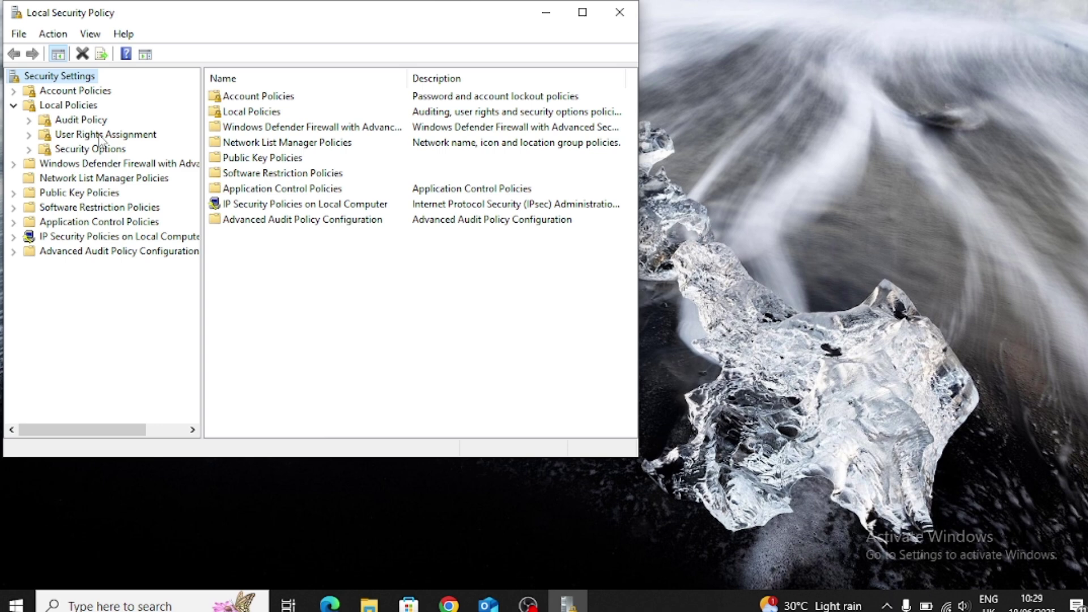
left_click(28, 134)
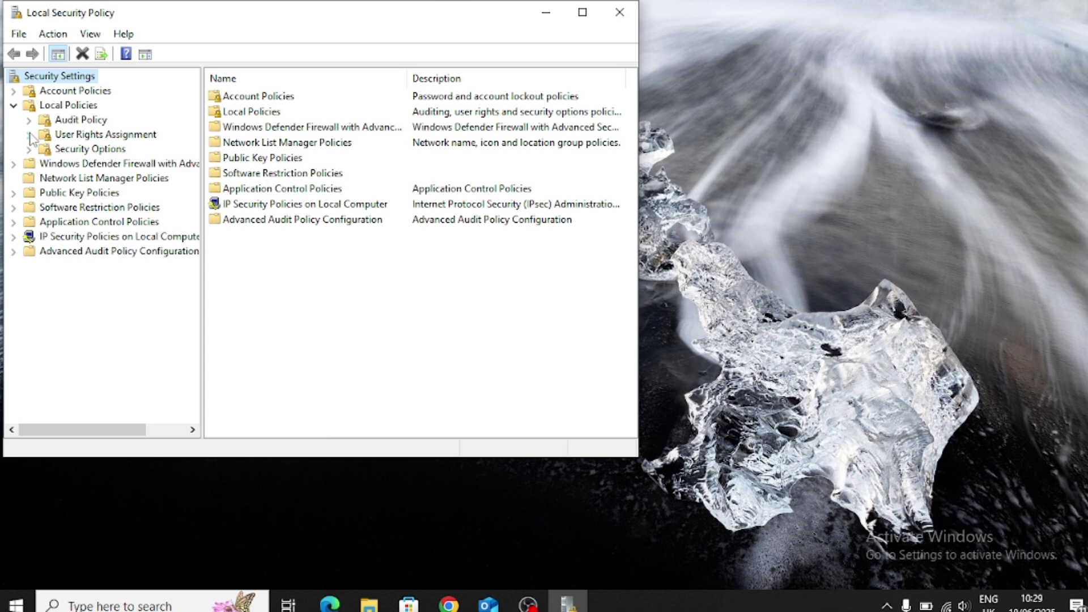
left_click(61, 135)
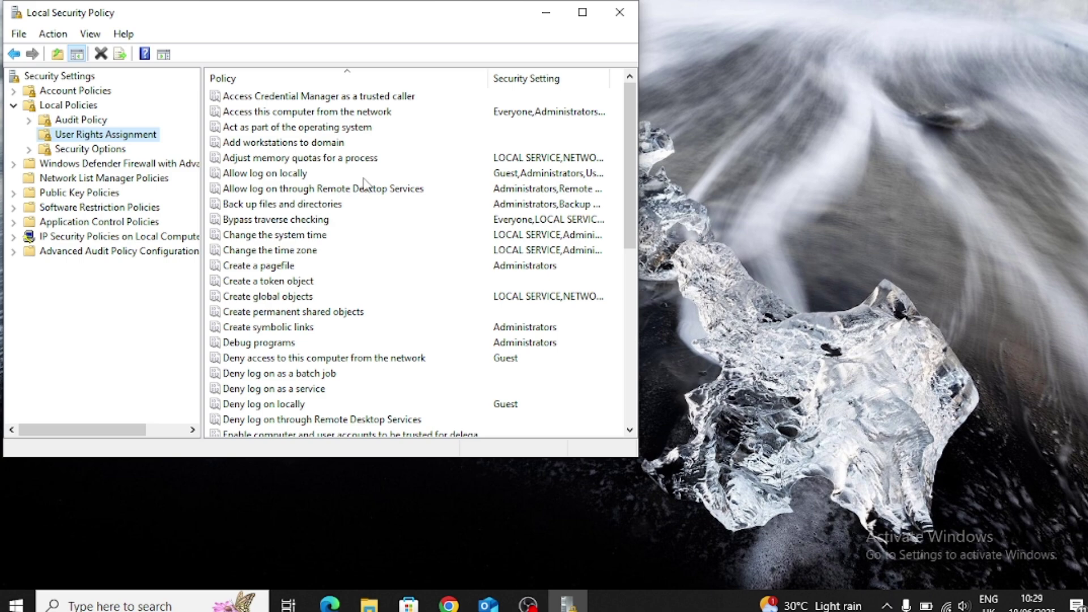
left_click_drag(634, 152, 631, 257)
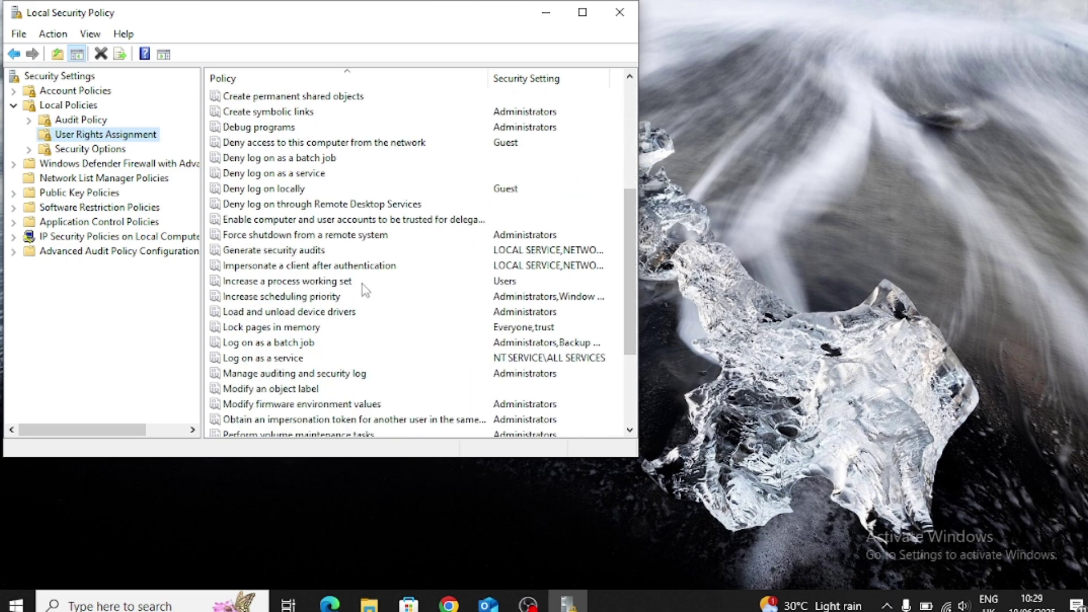
left_click(275, 329)
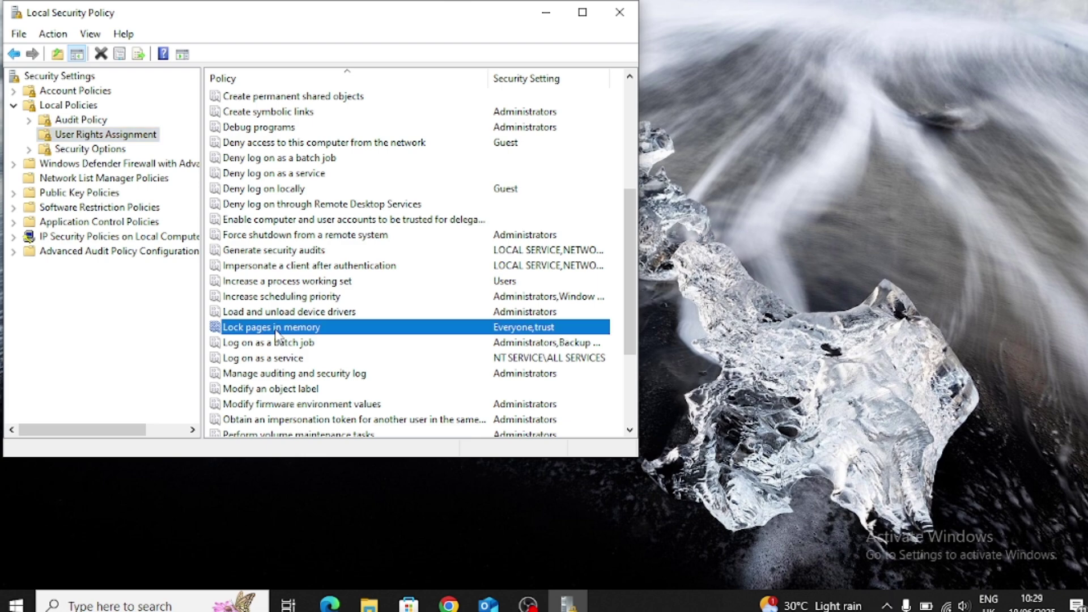
double_click(275, 331)
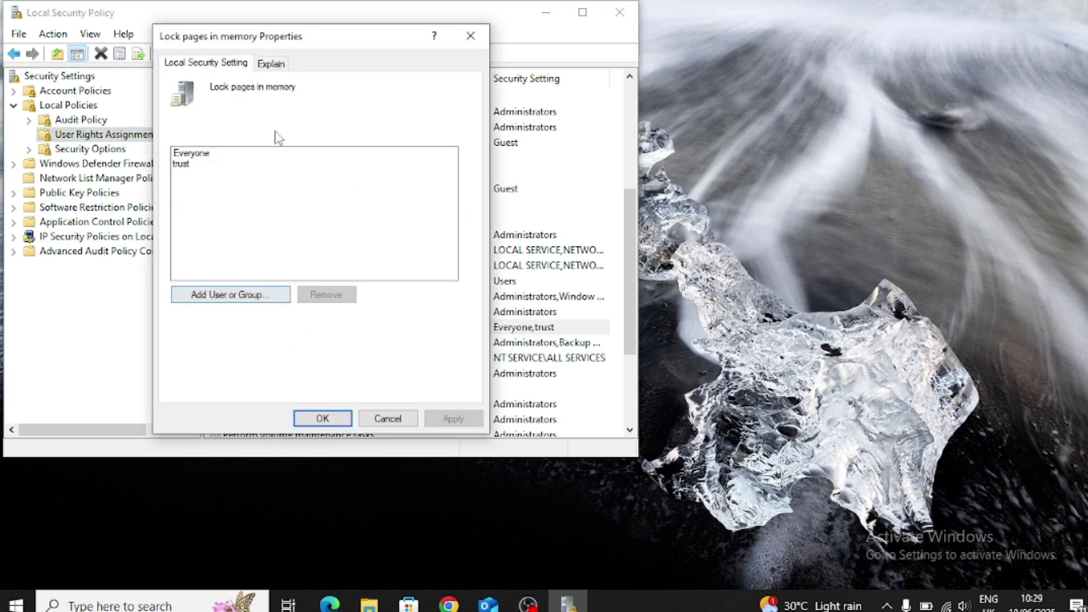
- Find the Everyone group and add it to the Lock pages in memory policy, accept the properties, and close Local Security Policy
left_click(213, 157)
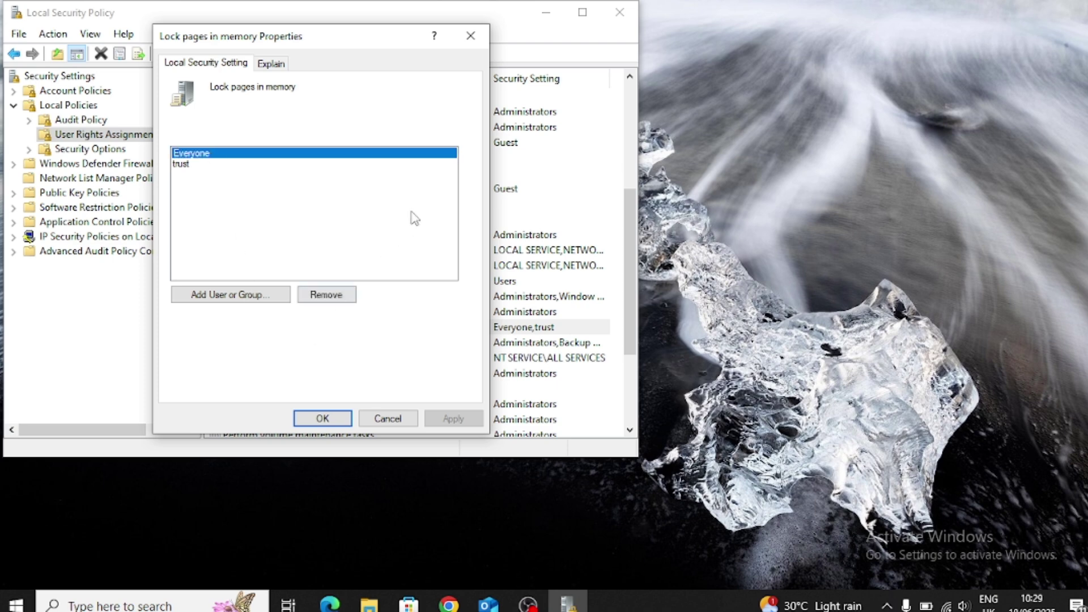
left_click(237, 295)
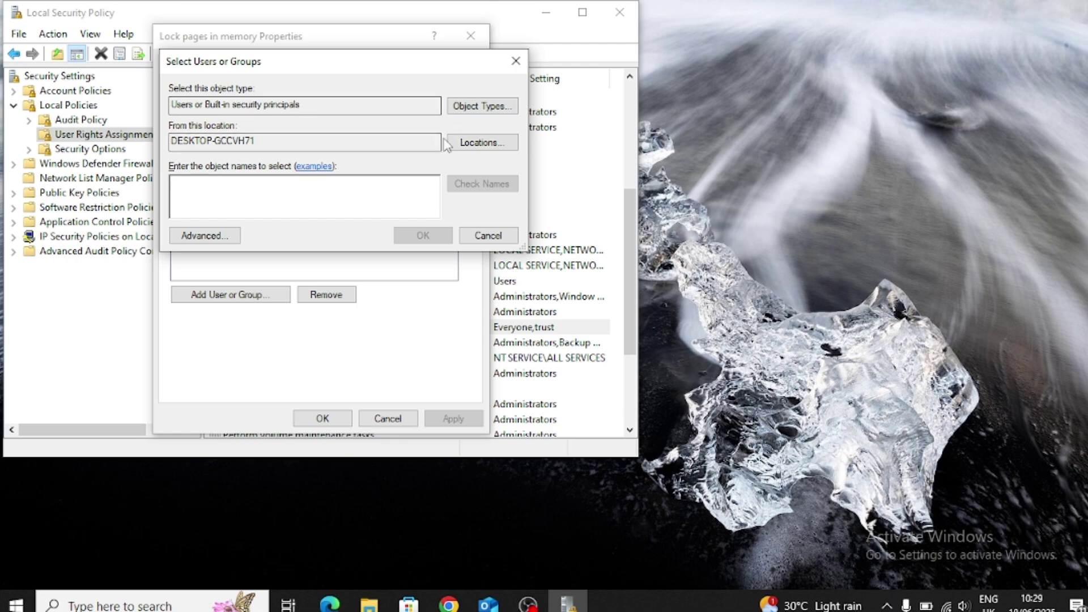
left_click(187, 235)
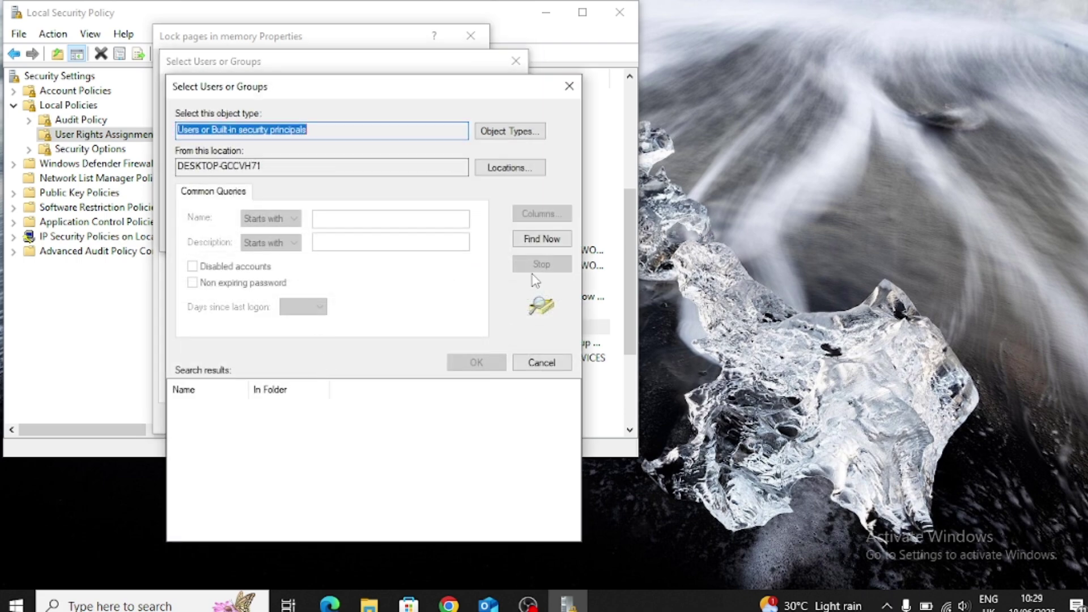
left_click(539, 243)
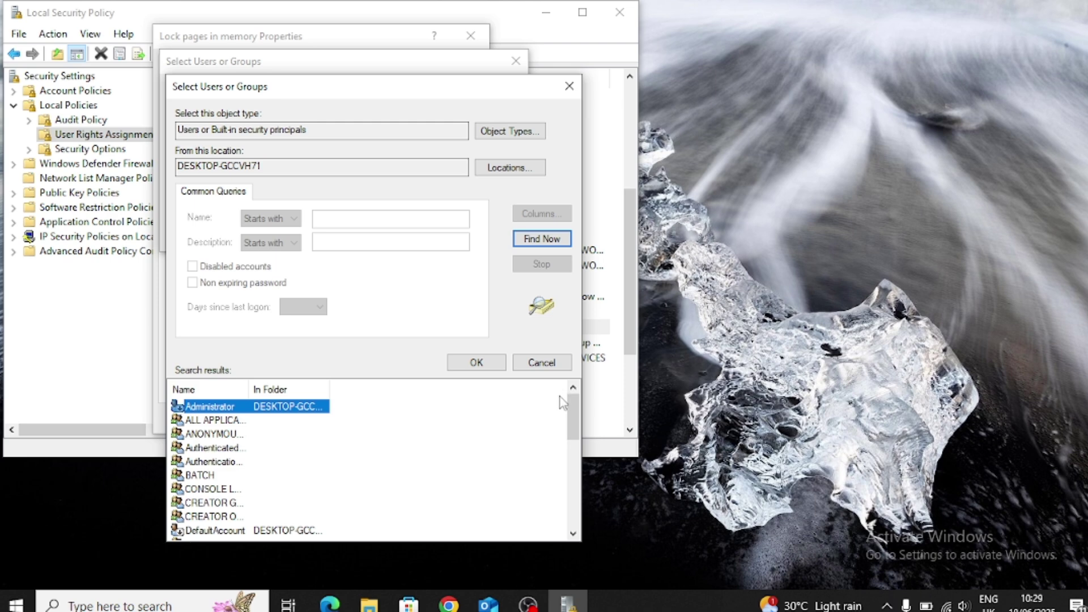
left_click_drag(572, 415, 579, 517)
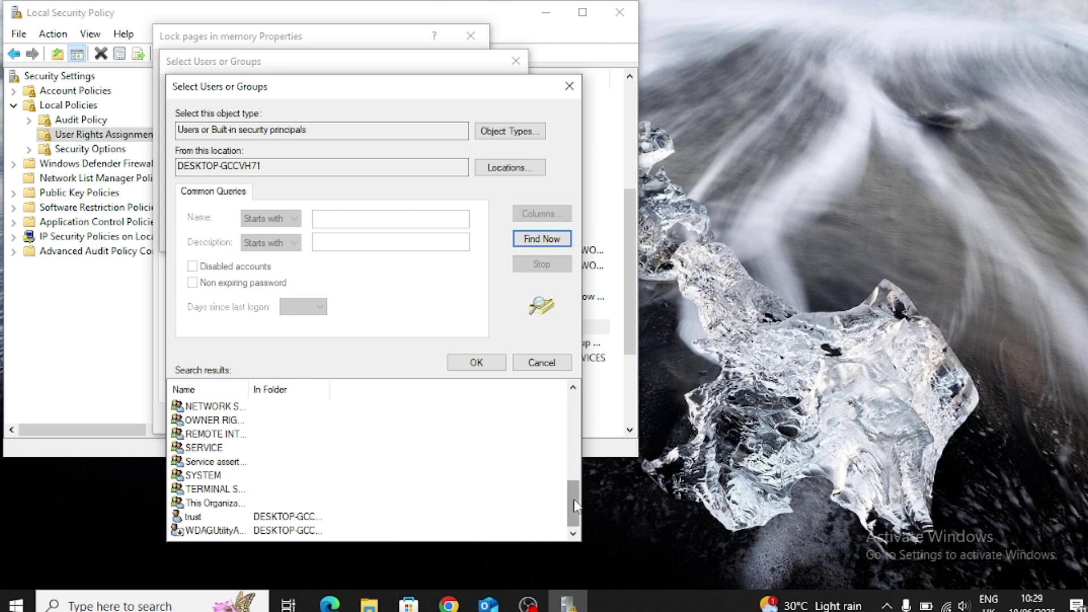
left_click_drag(575, 504, 577, 462)
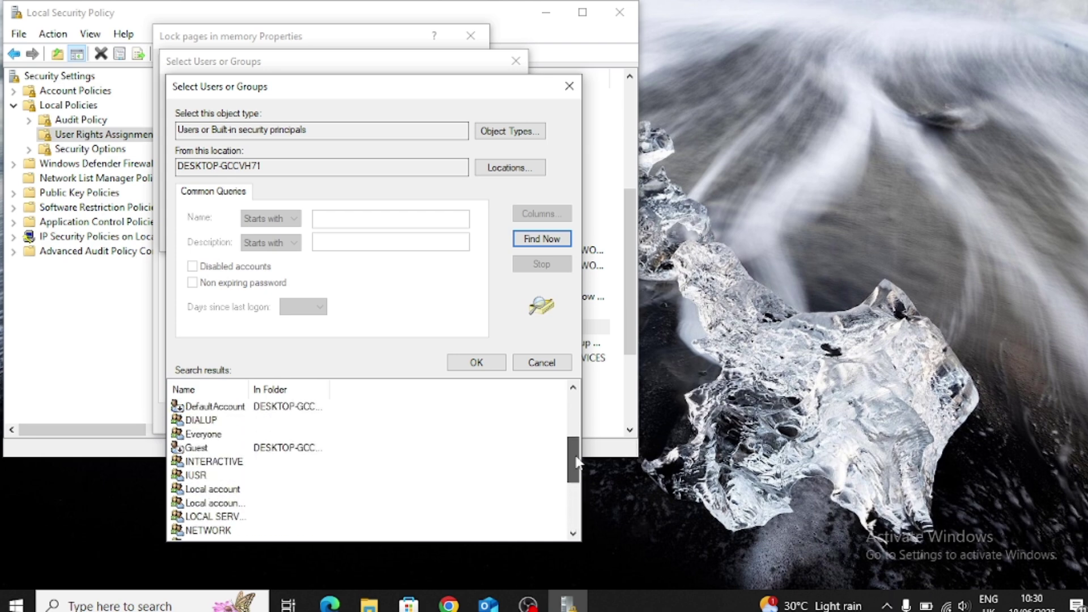
left_click(219, 436)
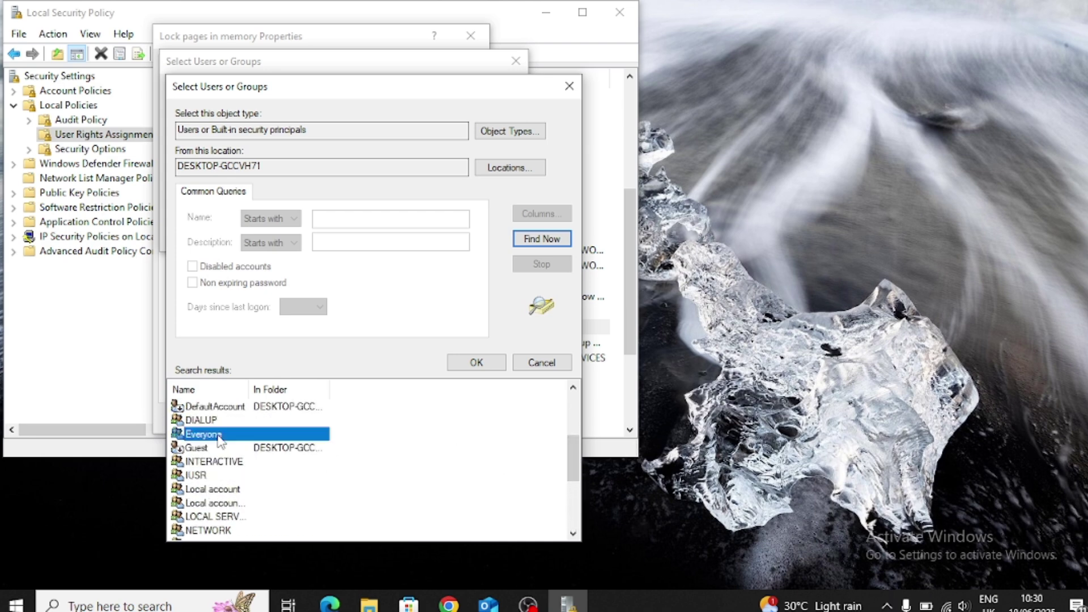
double_click(264, 437)
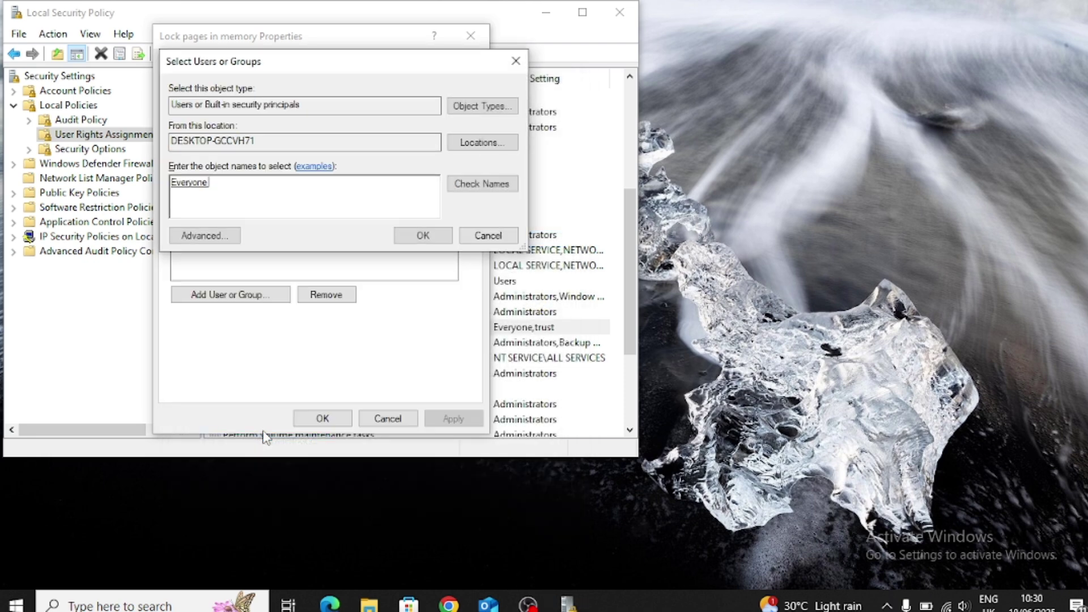
left_click(422, 235)
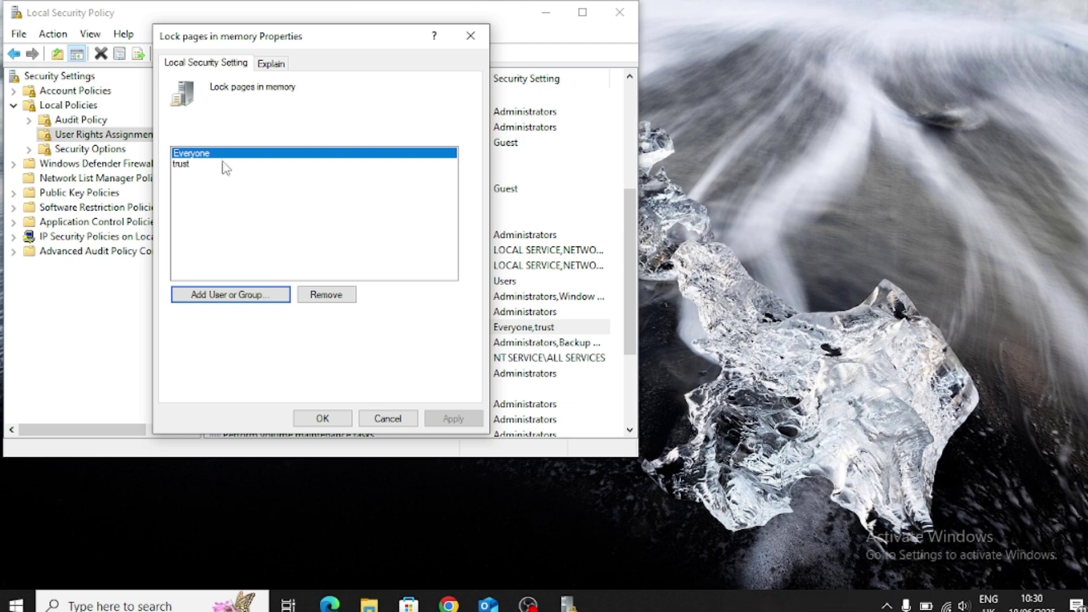
left_click(320, 418)
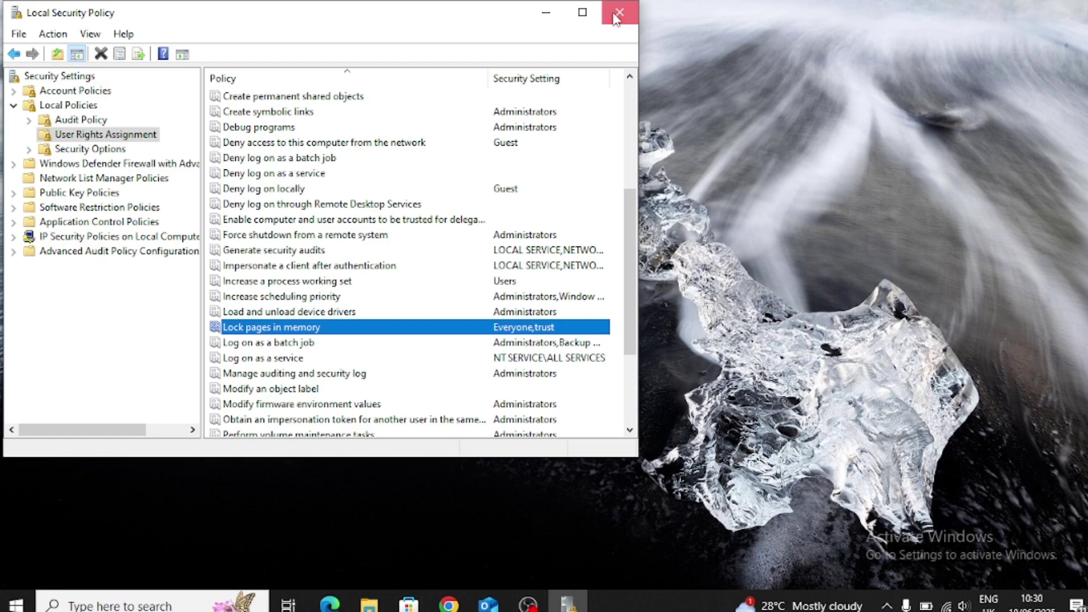
left_click(617, 17)
- Show the available file actions for a-start-mining-raven in the SRBMiner-Multi-2-9-1 folder, and minimize the folder window
left_click(371, 603)
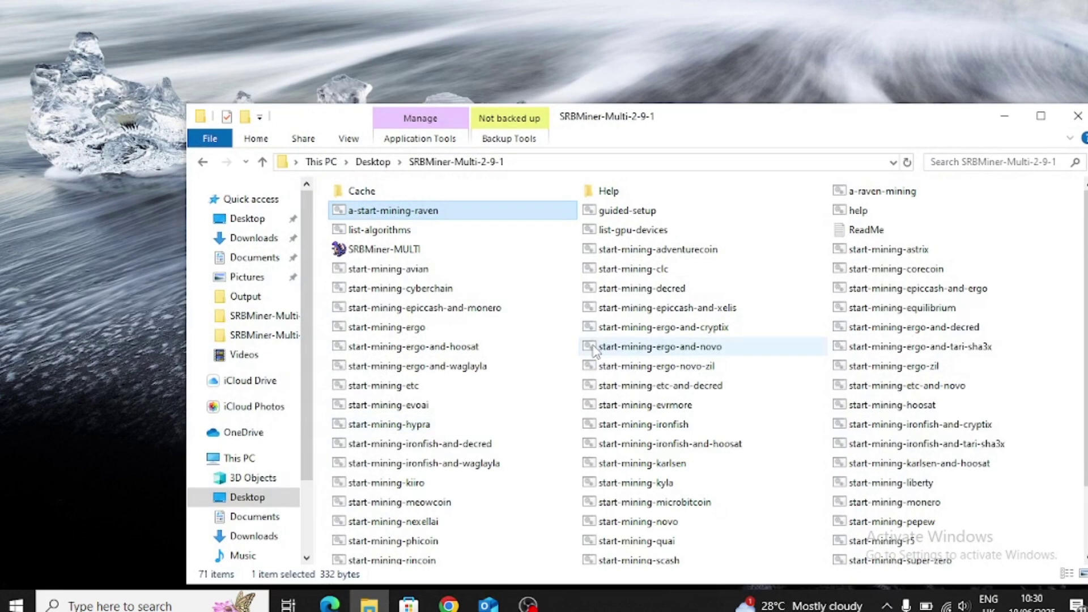
right_click(444, 215)
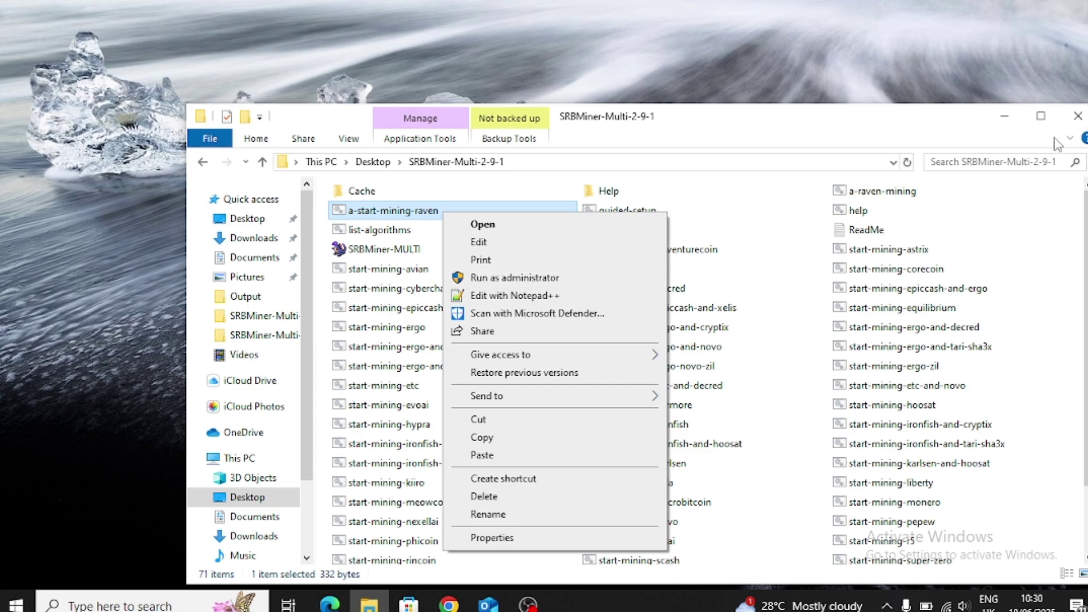
left_click(1006, 126)
left_click(1004, 121)
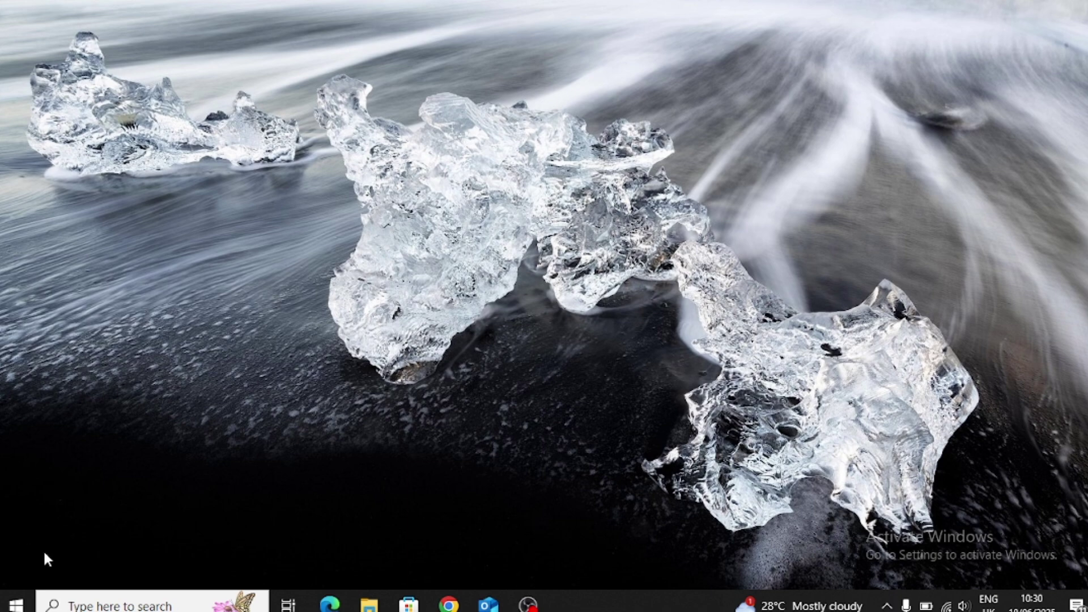
- Open the System and Security category of the Control Panel
left_click(117, 602)
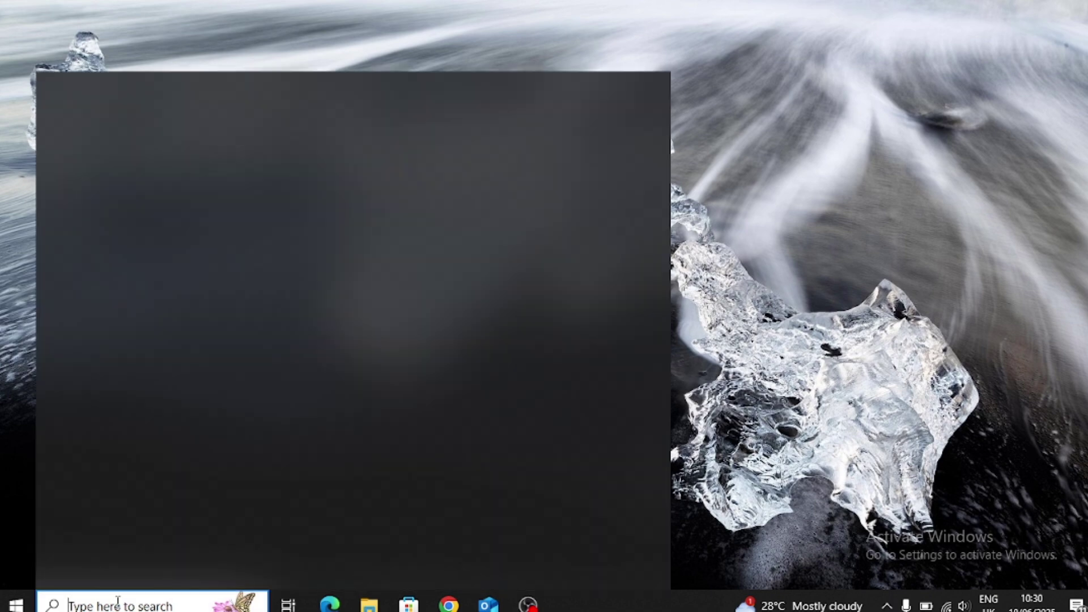
type("cont")
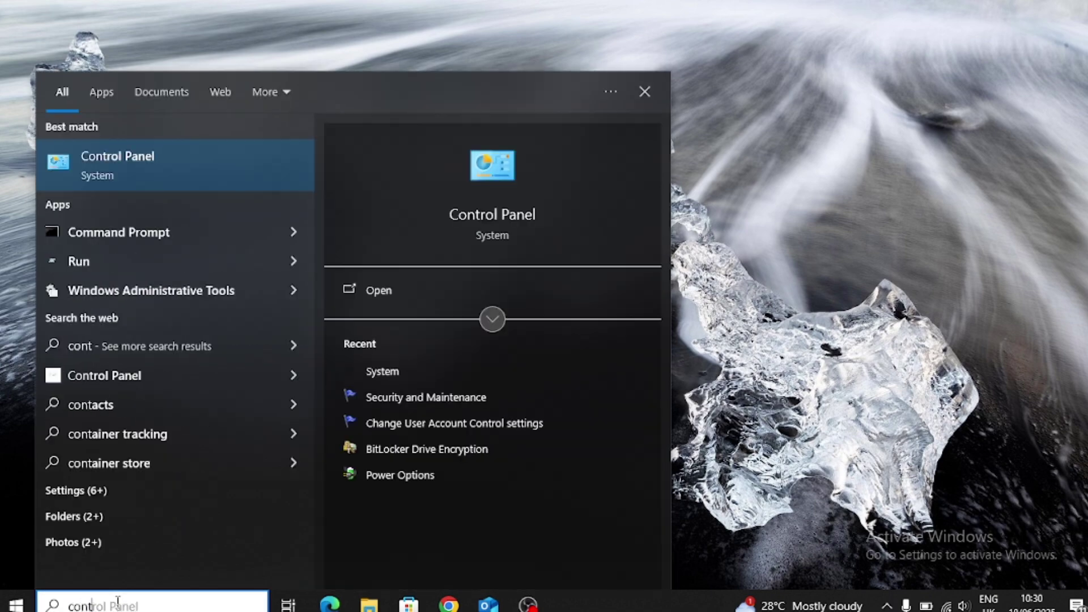
key("Return")
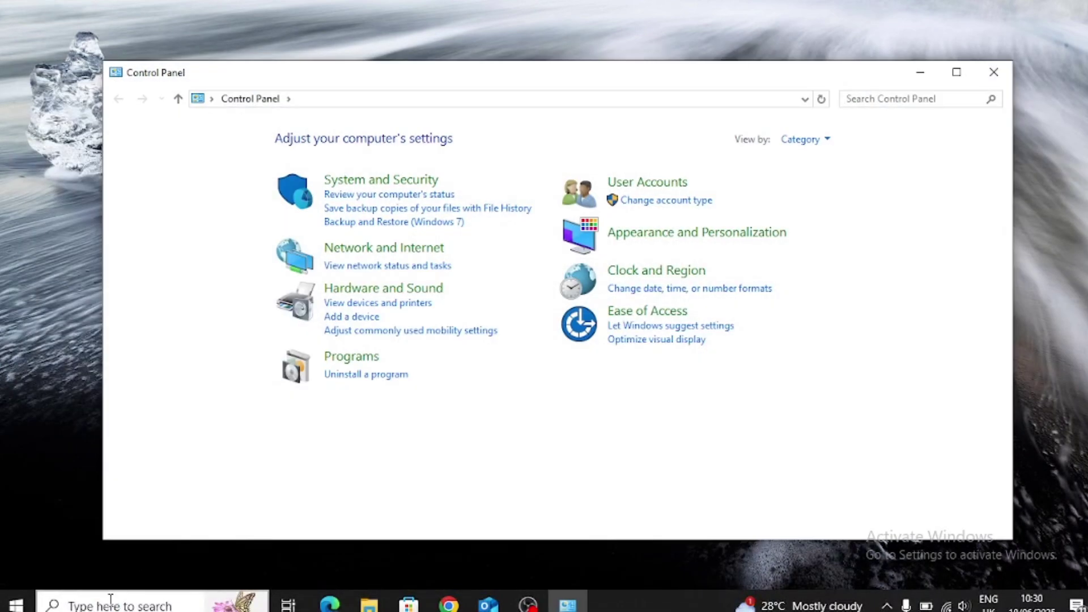
left_click(340, 189)
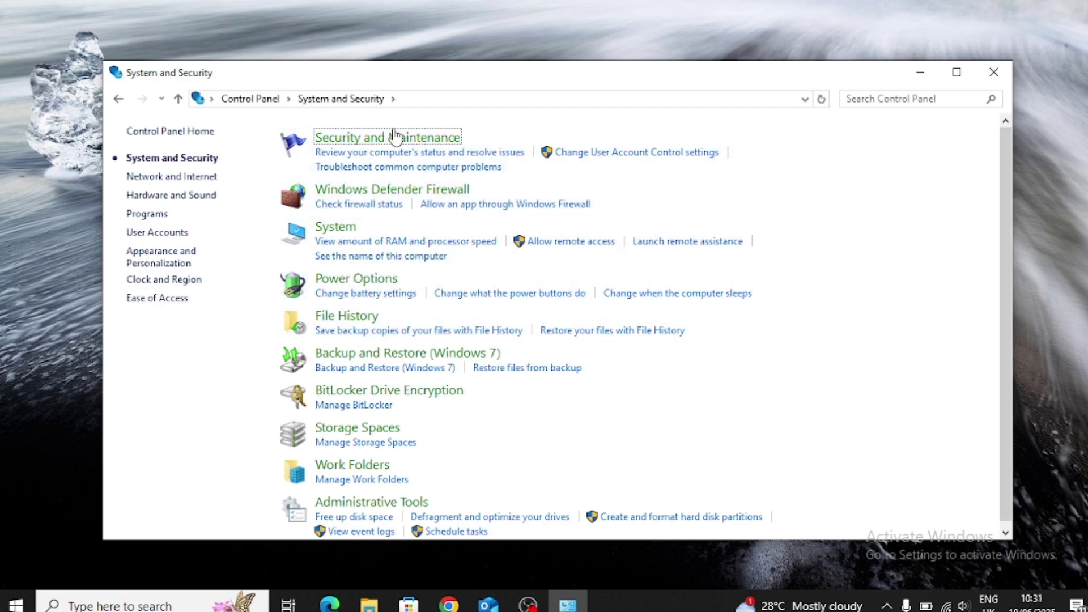
- Open the Advanced system settings from the System page of the System and Security category
left_click(253, 103)
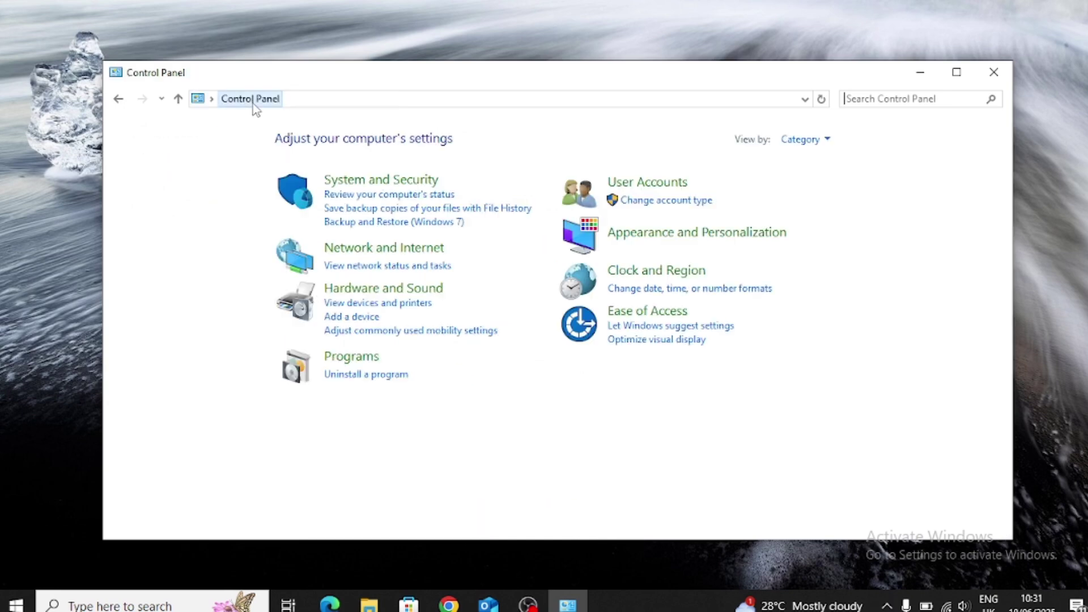
left_click(368, 180)
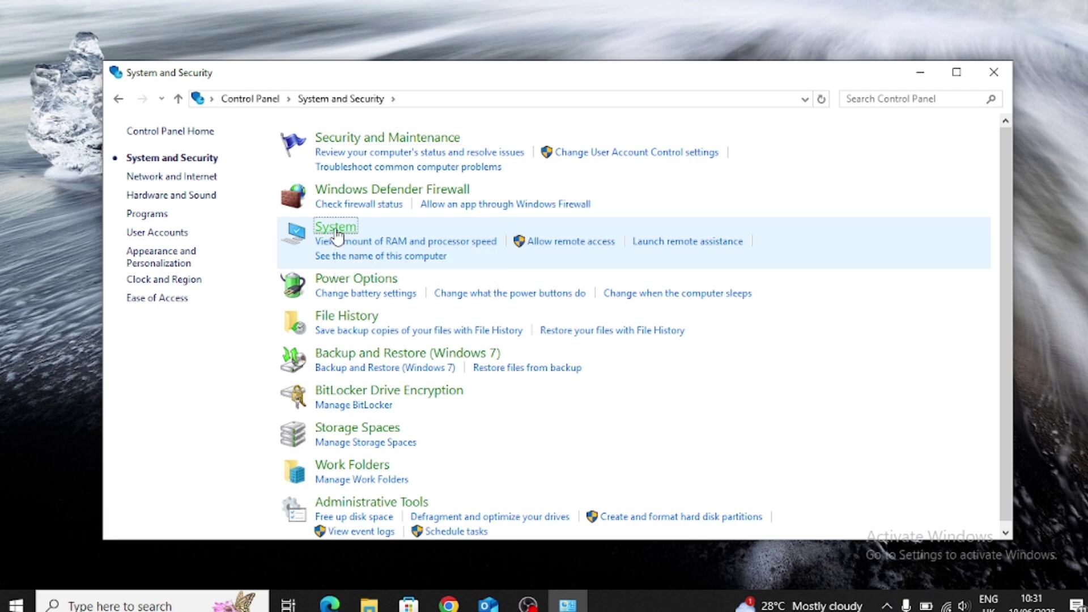
left_click(336, 229)
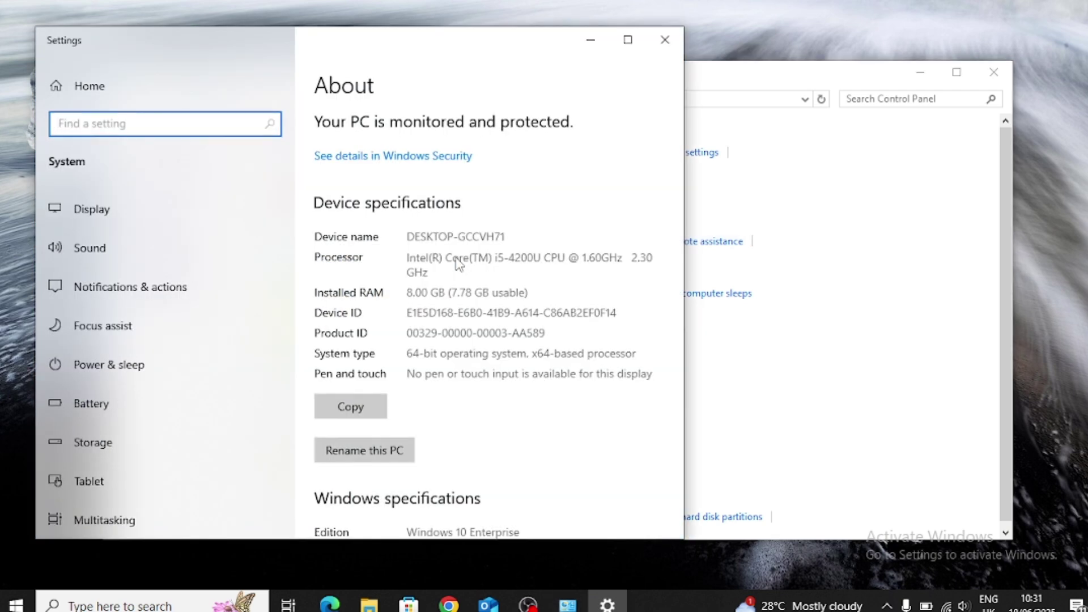
left_click_drag(677, 185, 692, 428)
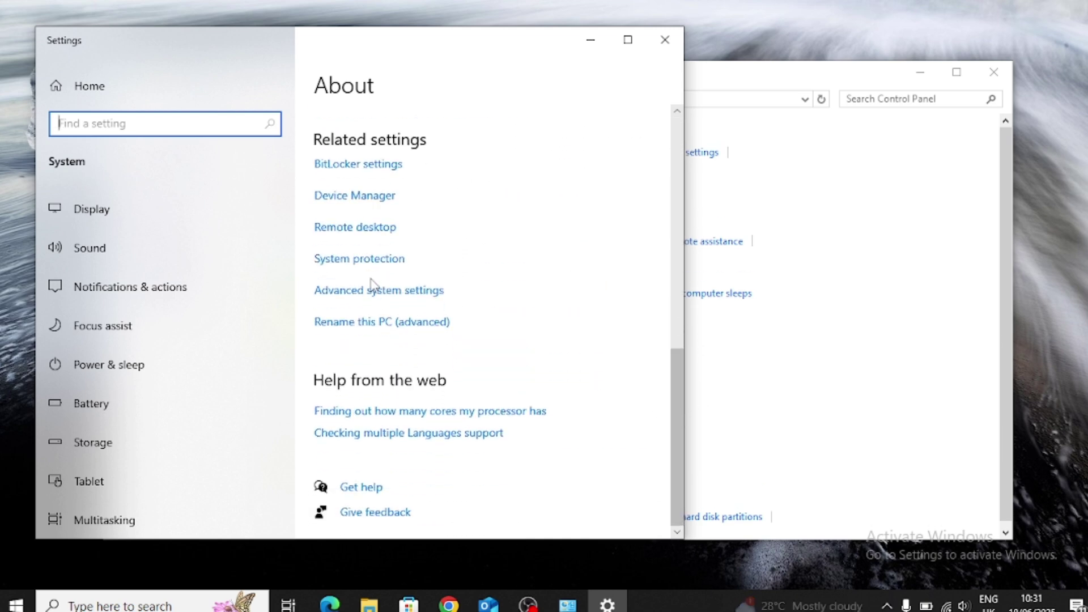
left_click(388, 290)
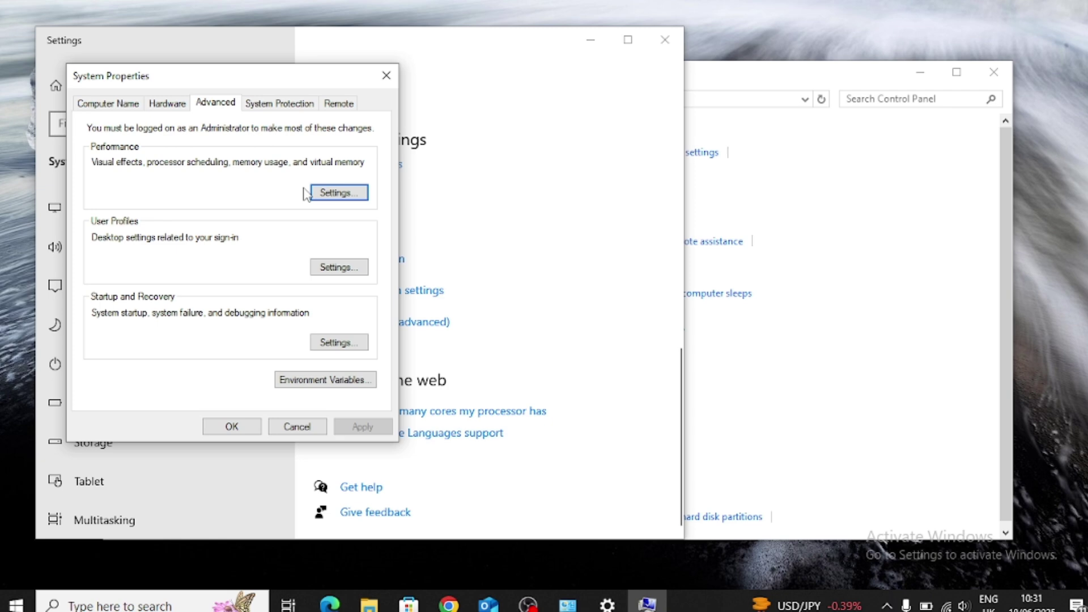
- Open the Virtual Memory settings from the advanced Performance Options
left_click(340, 193)
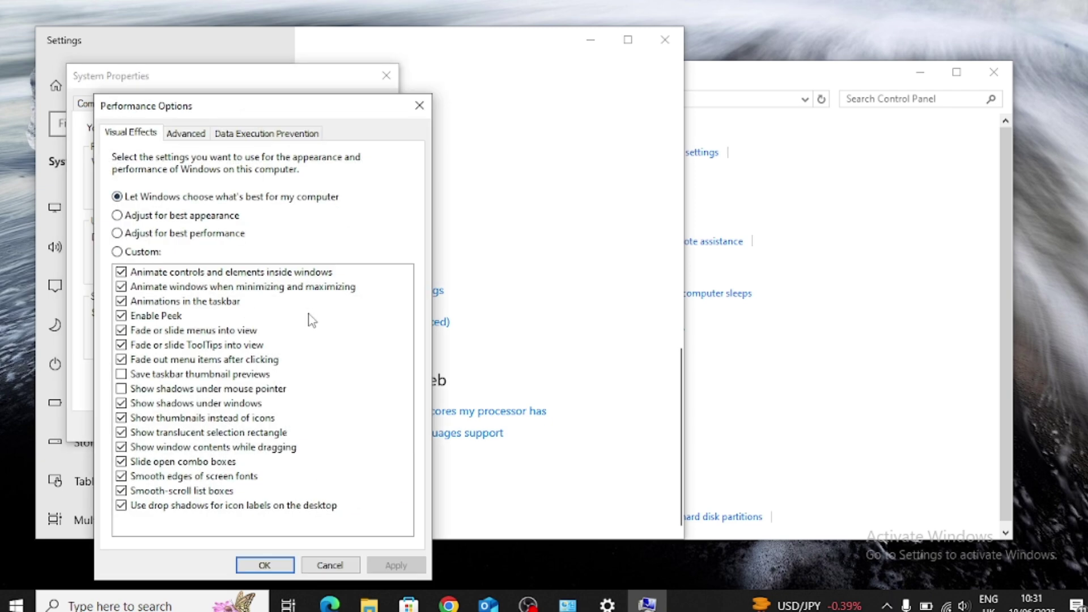
left_click(187, 135)
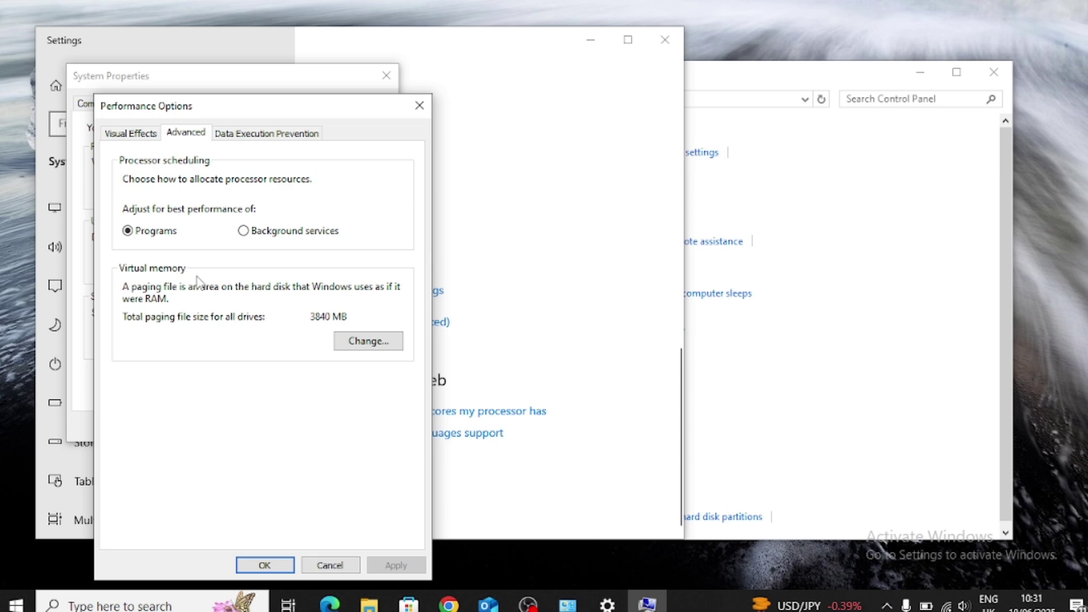
left_click(357, 346)
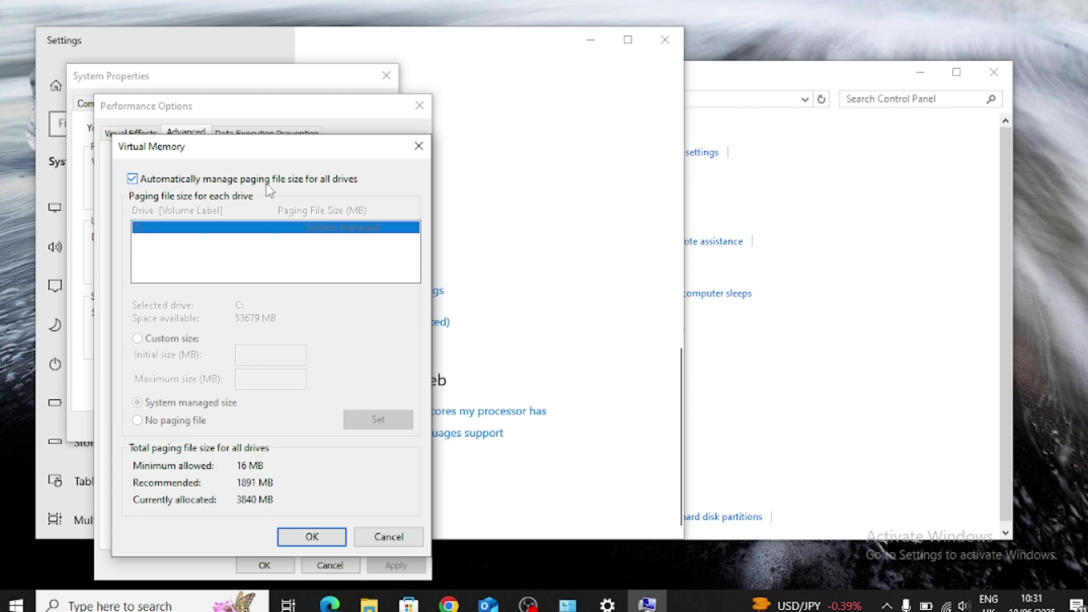
- Turn off automatic paging file management for all drives, set drive C: to System managed size, and accept the virtual memory changes
left_click(332, 181)
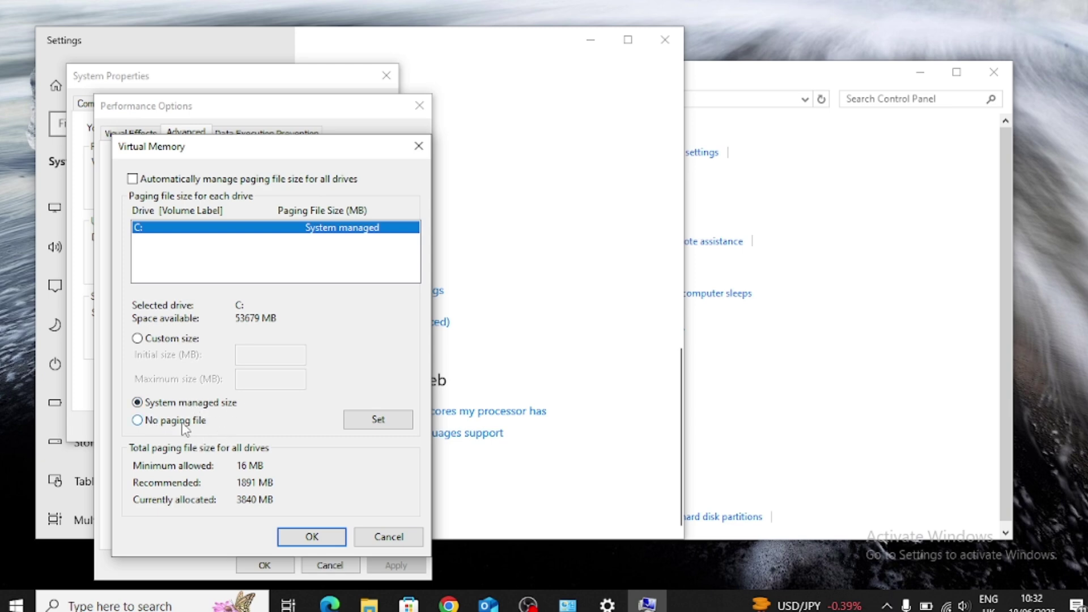
left_click(172, 344)
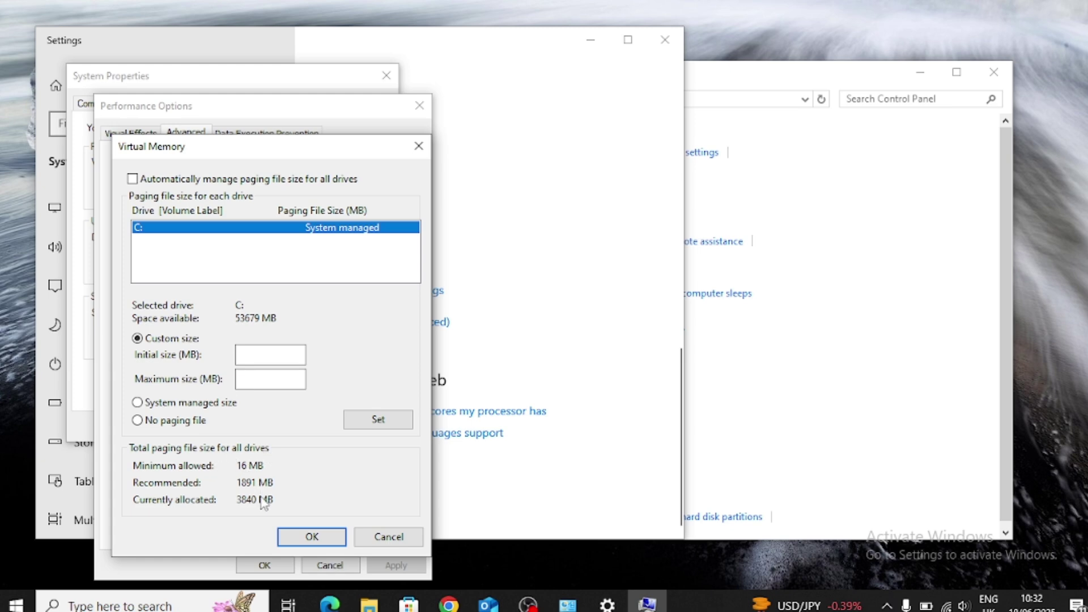
left_click(288, 229)
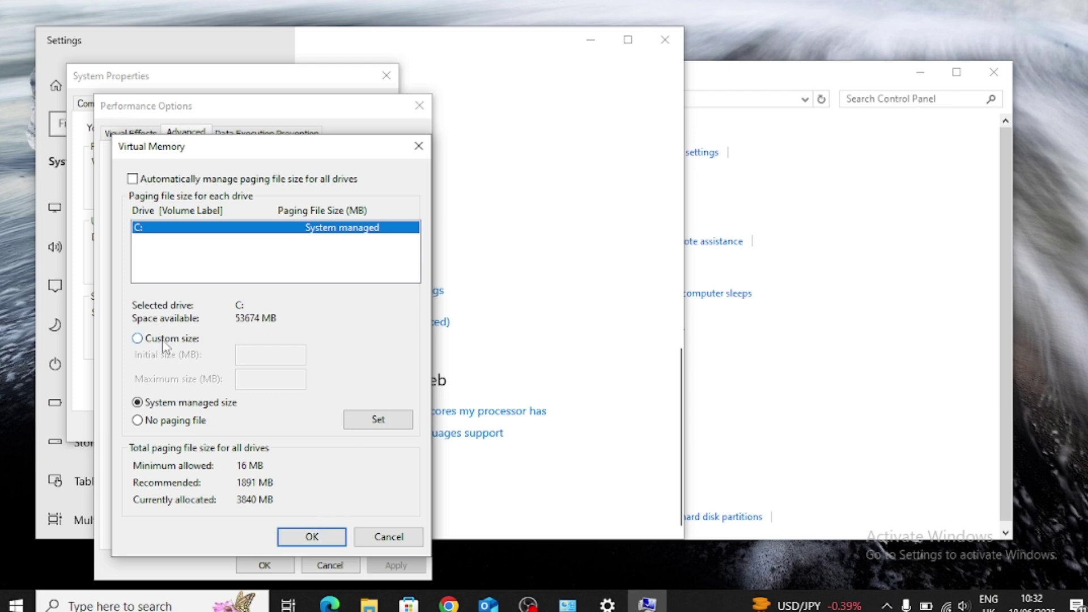
left_click(168, 427)
left_click(169, 405)
left_click(378, 420)
left_click(236, 234)
left_click(313, 538)
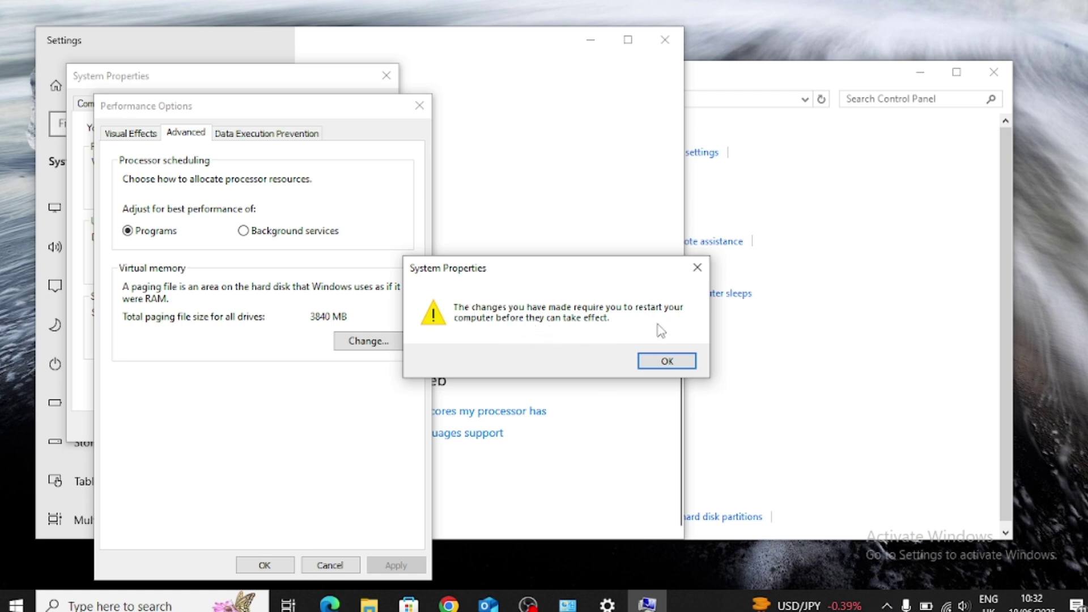
left_click(661, 363)
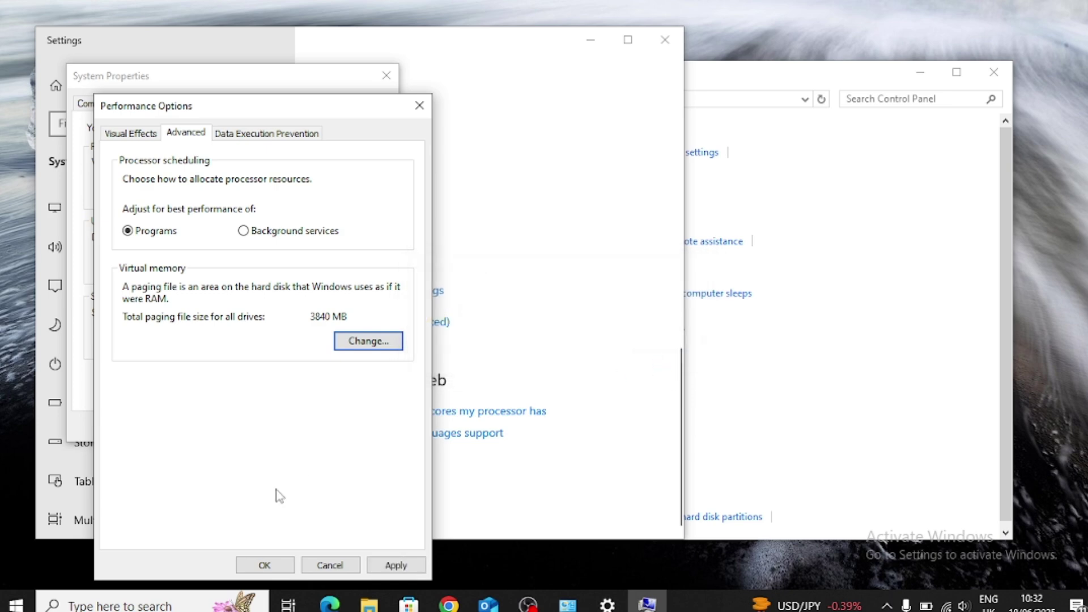
- Apply and accept the Performance Options, and close System Properties, Settings and Control Panel
left_click(397, 566)
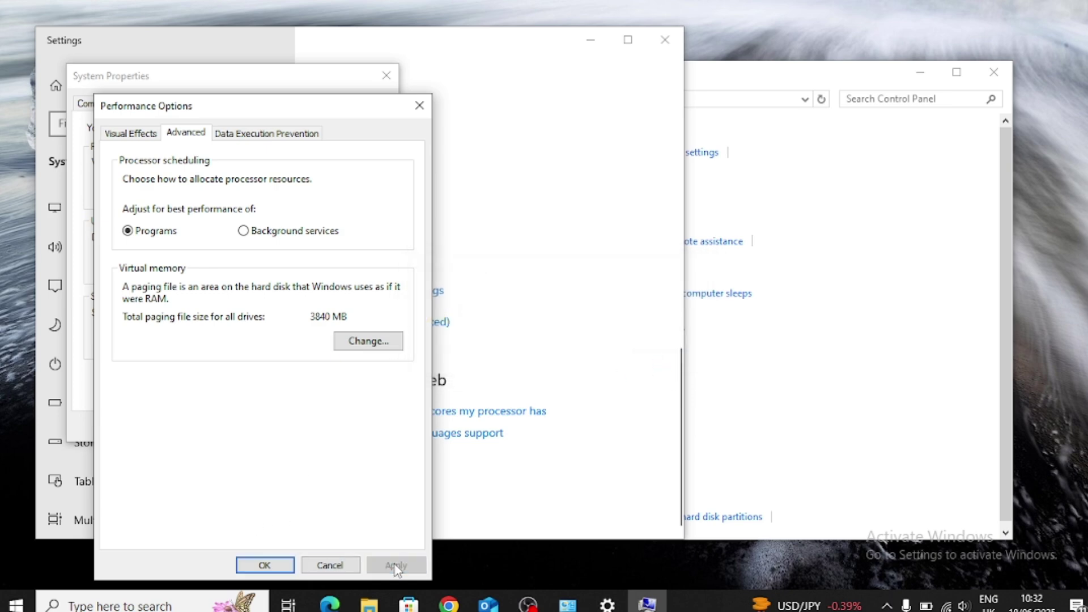
left_click(259, 566)
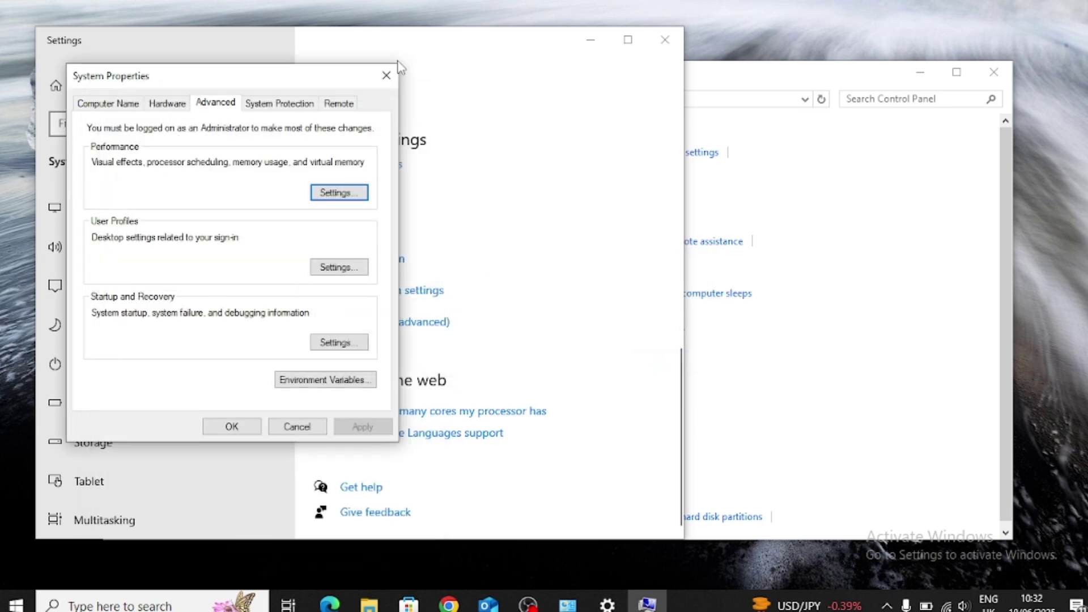
left_click(386, 75)
left_click(665, 40)
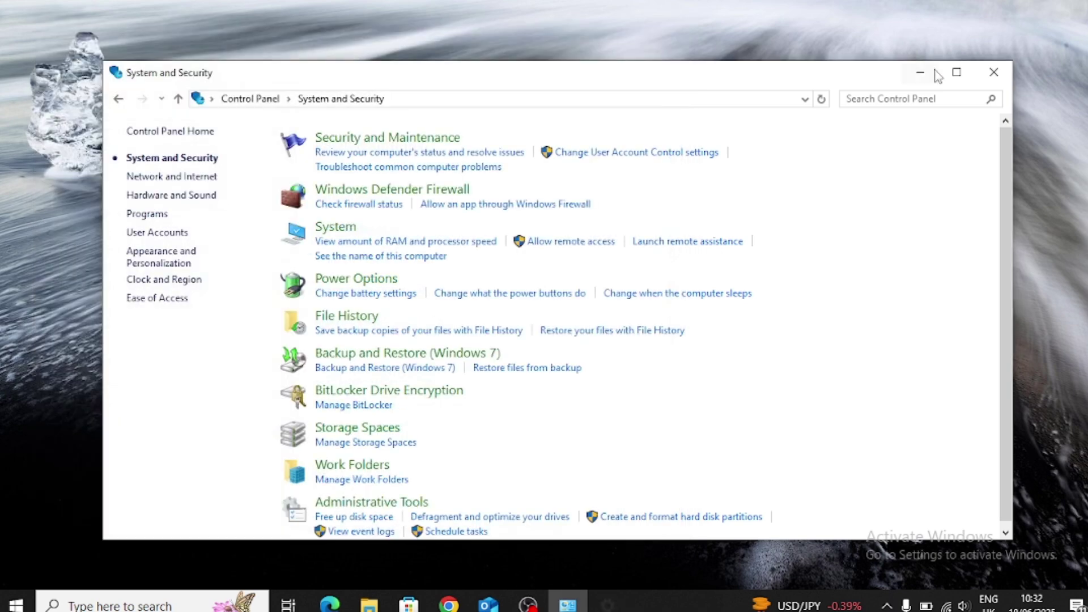
left_click(993, 75)
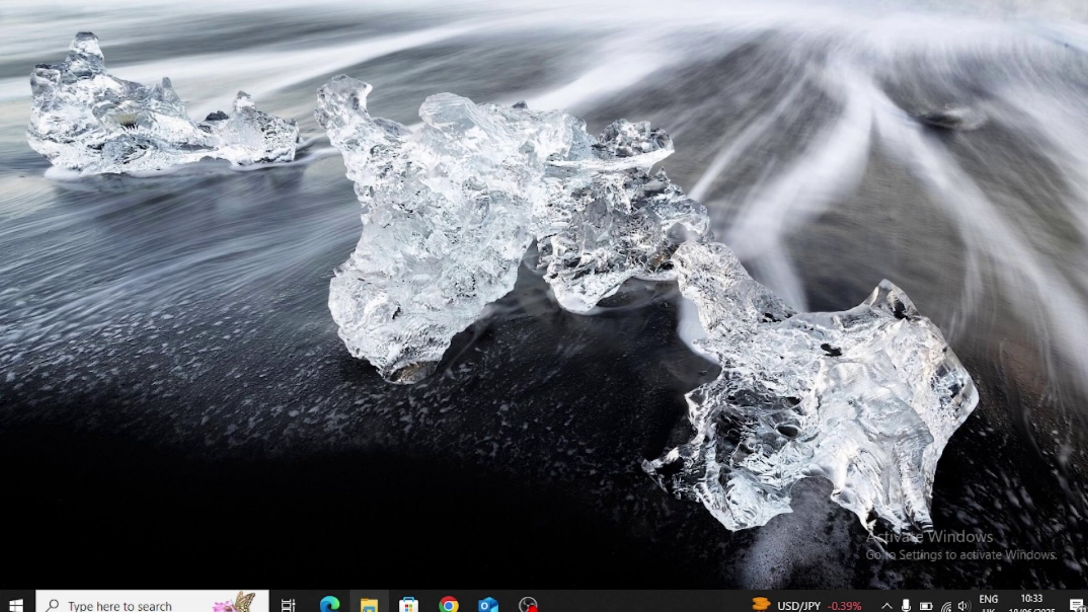
- Run a-start-mining-raven from the SRBMiner-Multi-2-9-1 folder to start the miner
left_click(369, 604)
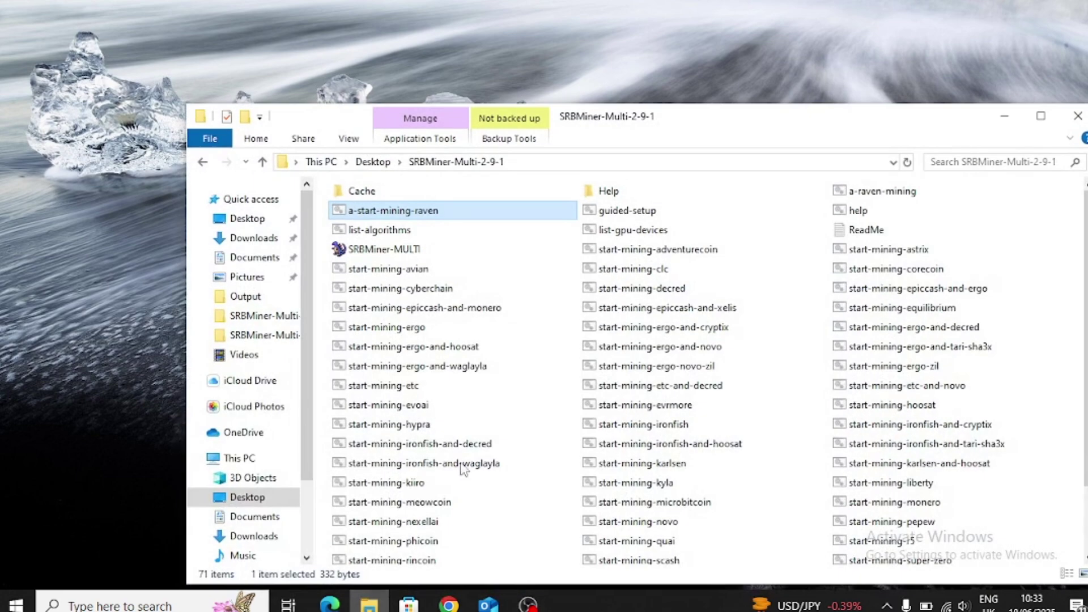
double_click(431, 211)
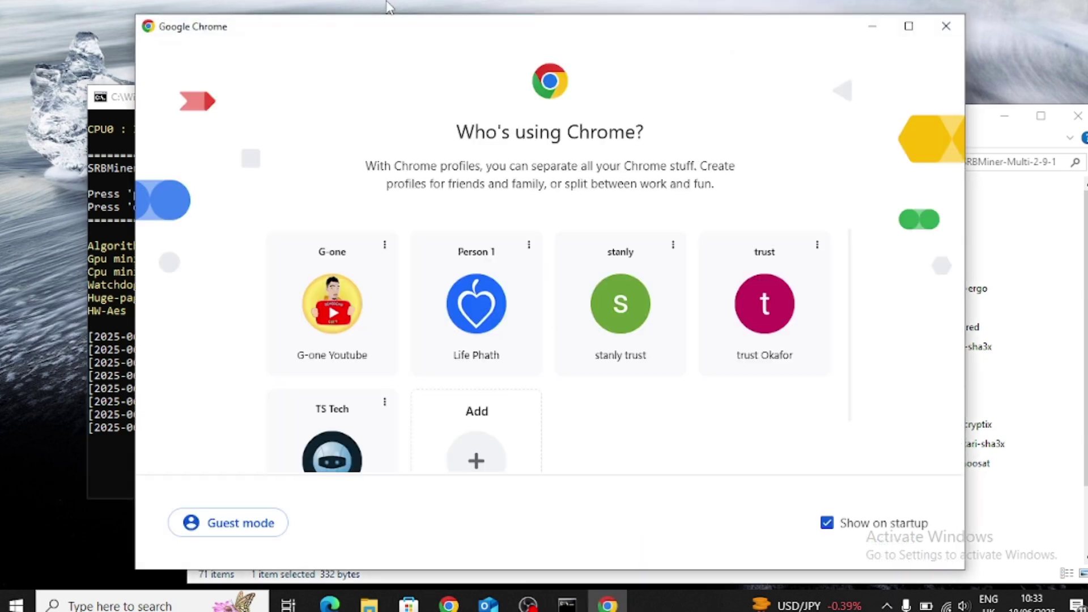
- Choose the personal profile in Chrome and open zpool.ca/wallet
left_click(817, 324)
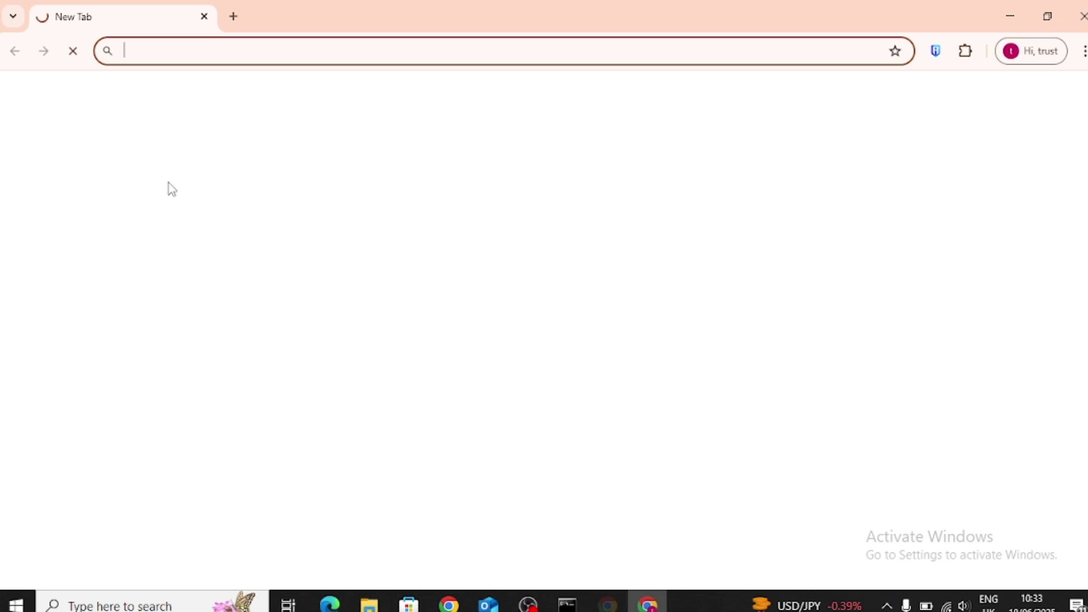
type("zpool.ca/wallet")
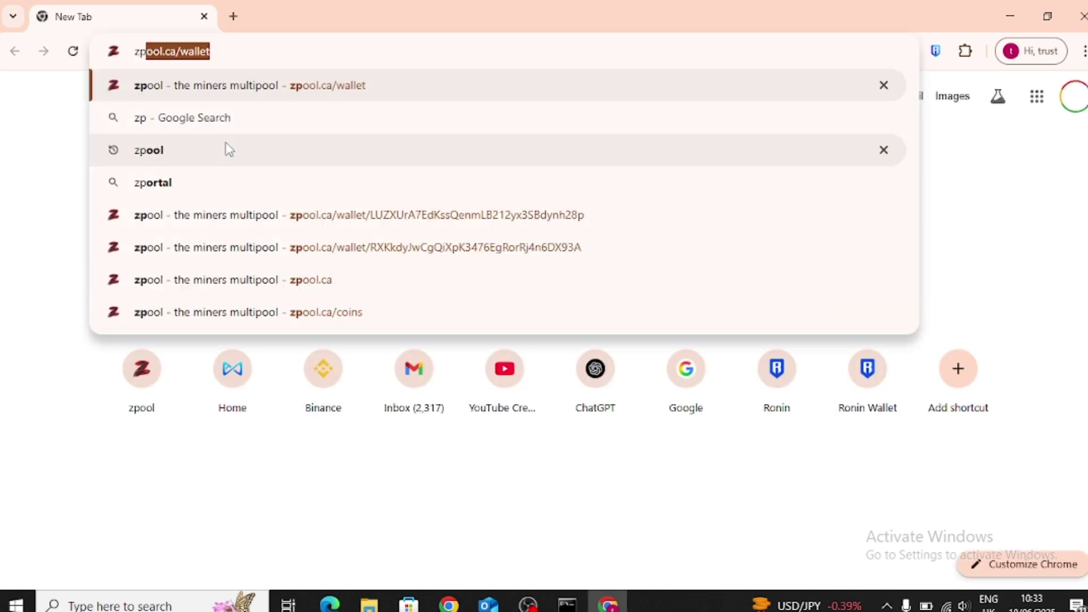
key("Return")
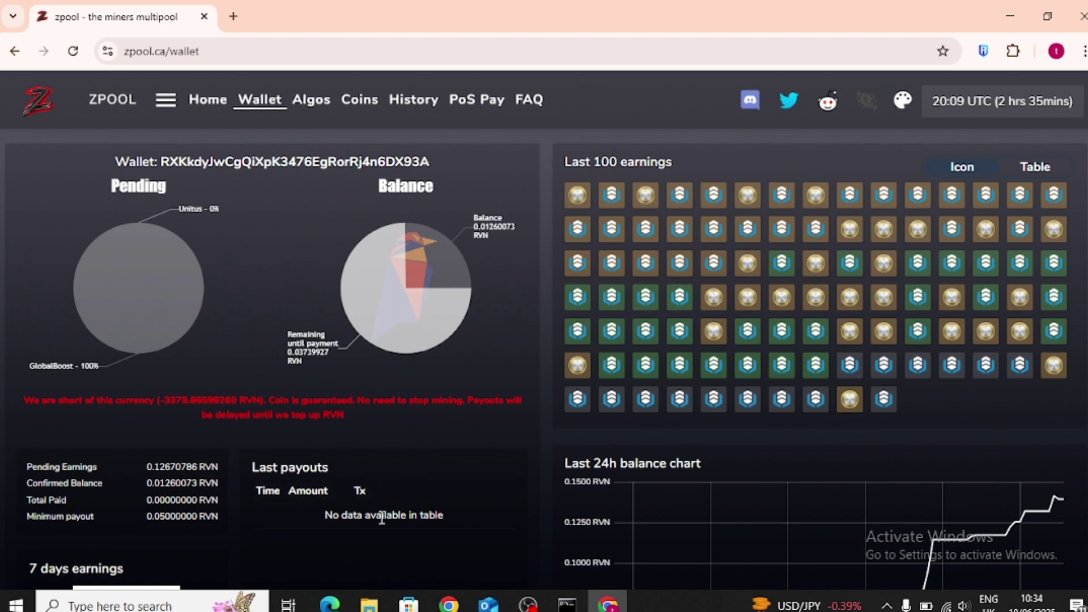
- Examine the wallet's balance, pending earnings and the coin details and status of individual entries under Last 100 earnings
scroll(544, 362, "down", 3)
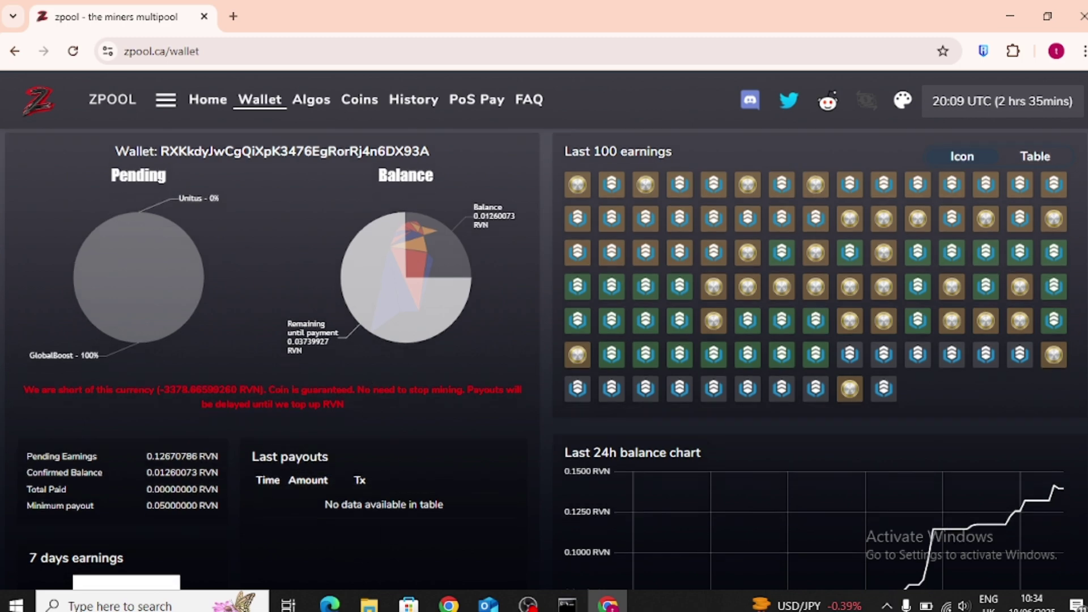
scroll(545, 363, "up", 3)
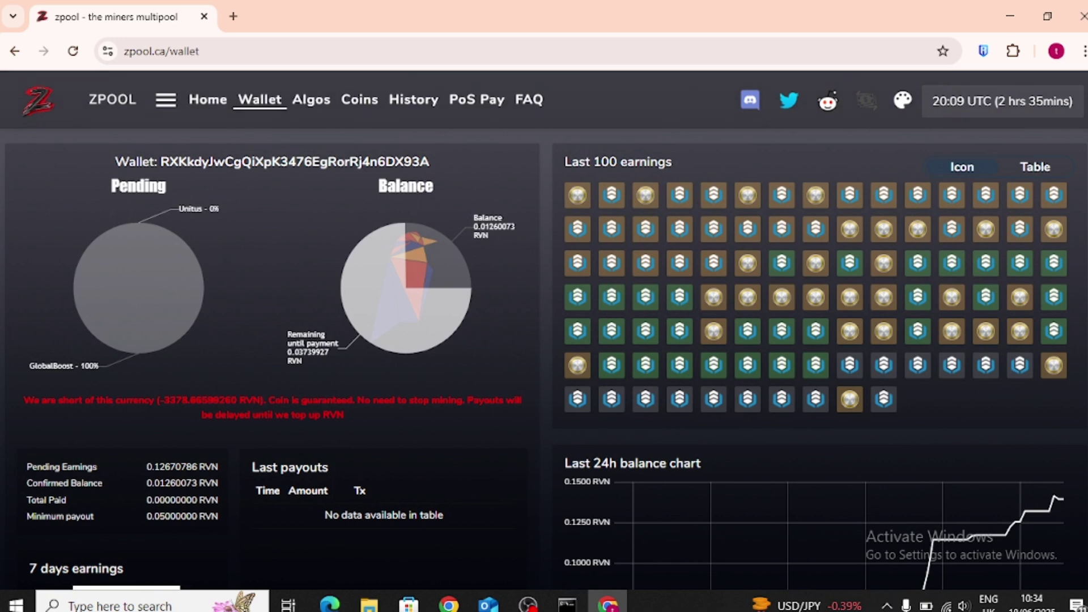
mouse_move(781, 229)
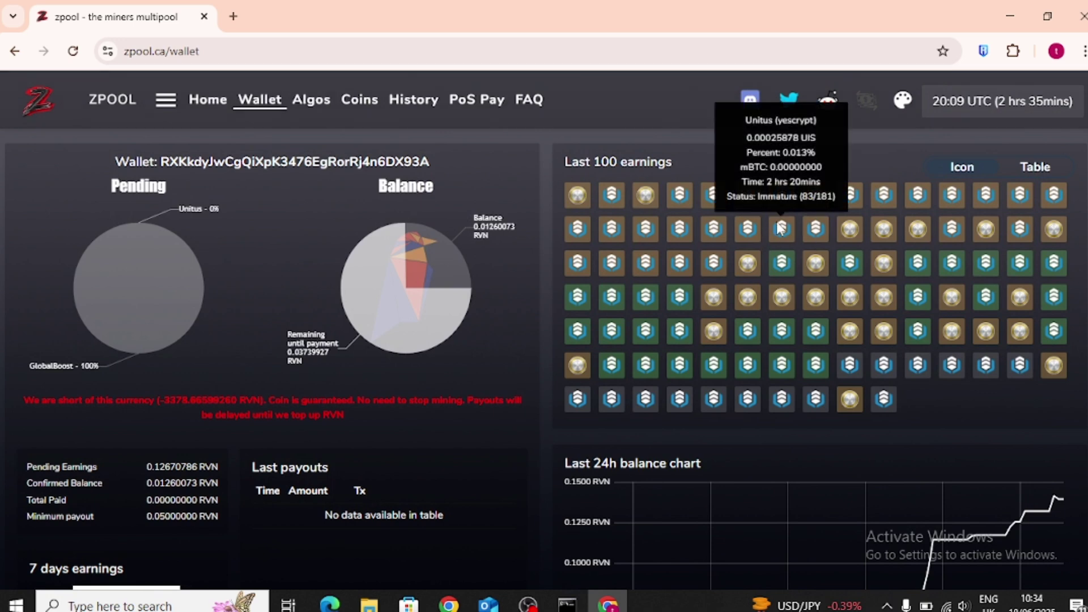
mouse_move(583, 198)
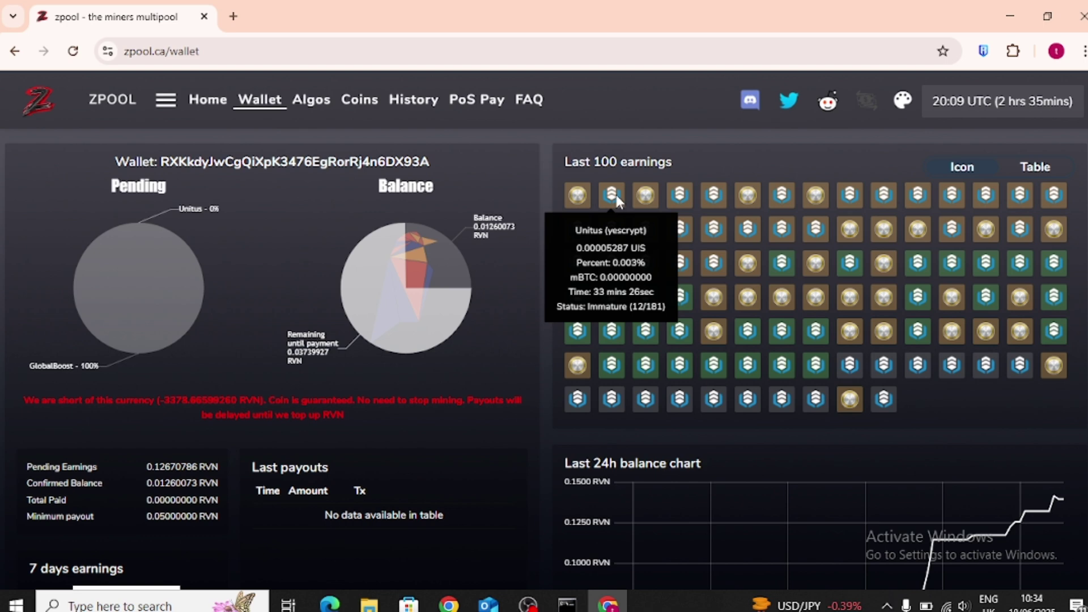
mouse_move(586, 199)
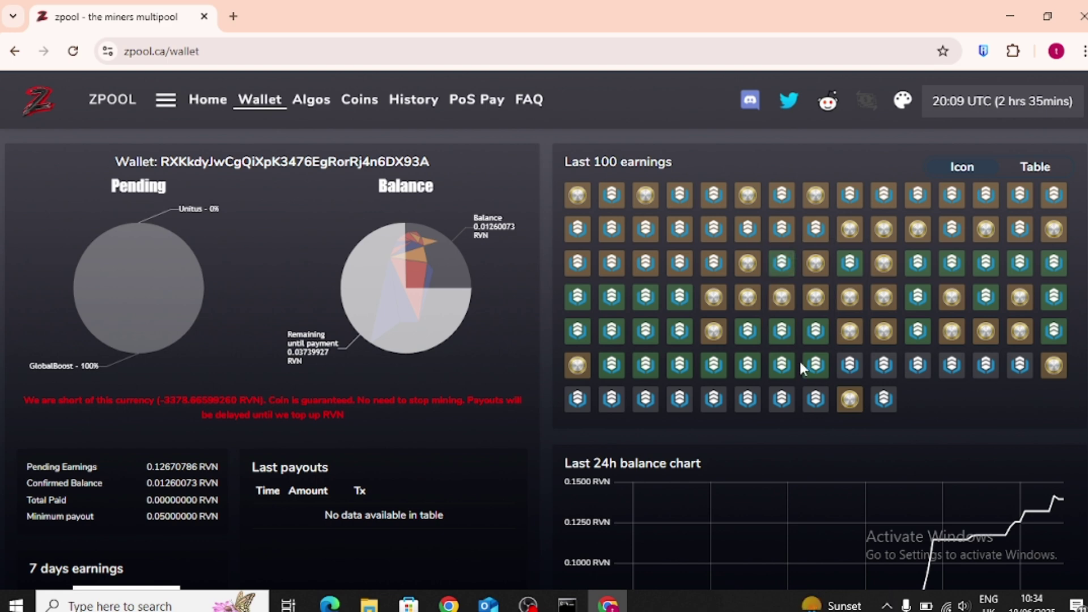
mouse_move(787, 367)
mouse_move(794, 400)
mouse_move(697, 239)
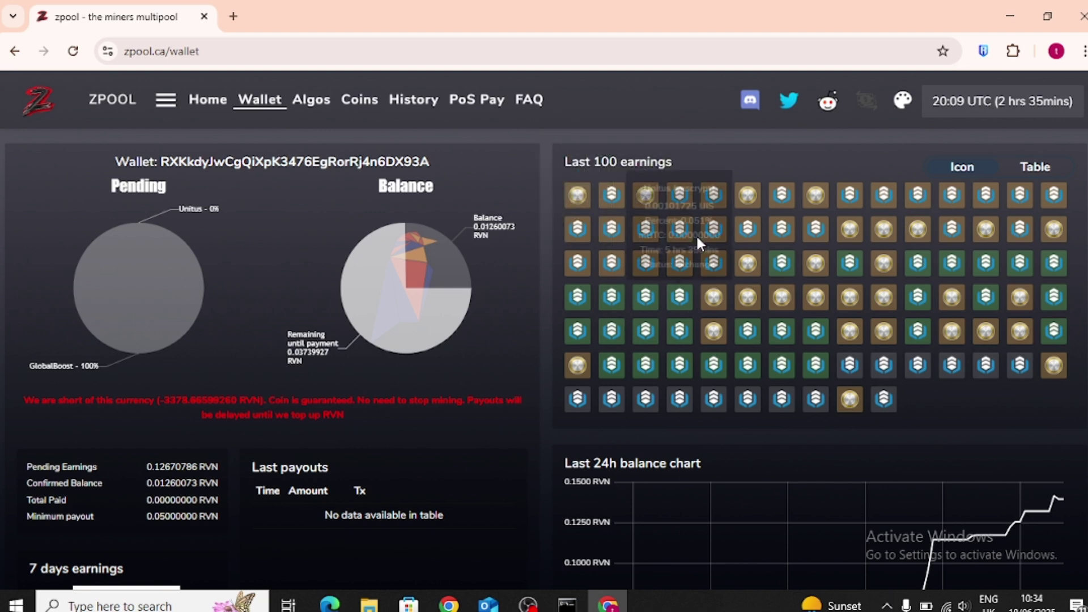
mouse_move(429, 340)
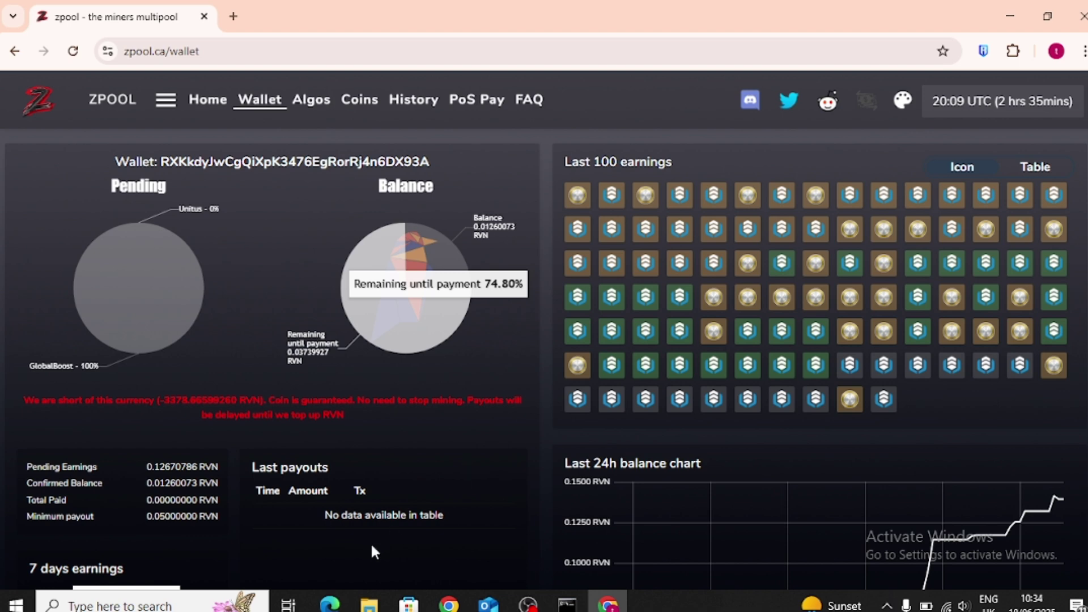
- Open a-start-mining-raven in Notepad++ and examine the pool, wallet and password parameters of the SRBMiner-MULTI.exe command line
left_click(369, 604)
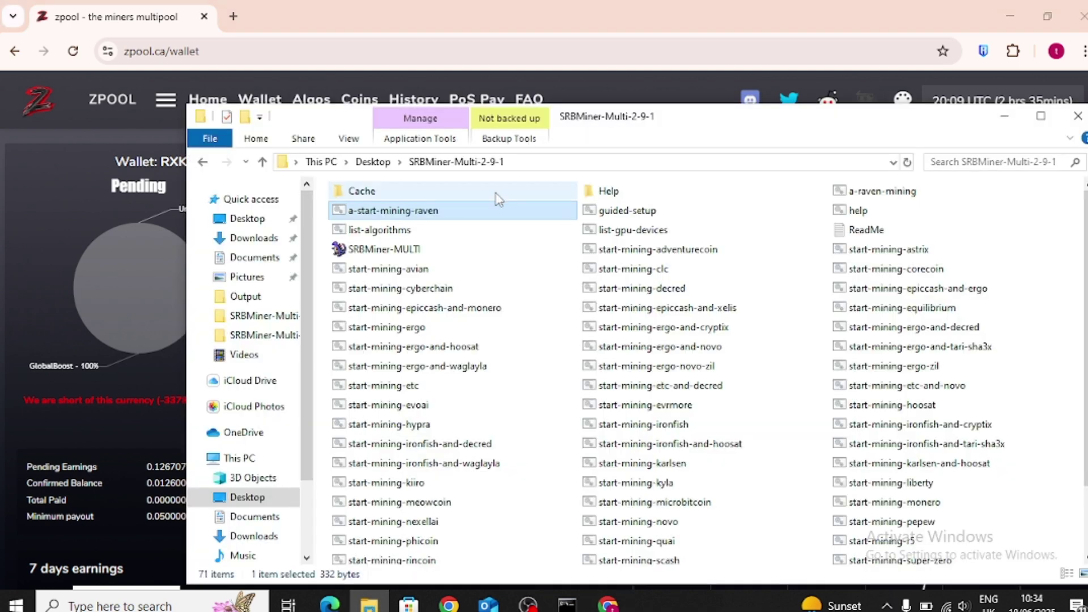
right_click(425, 213)
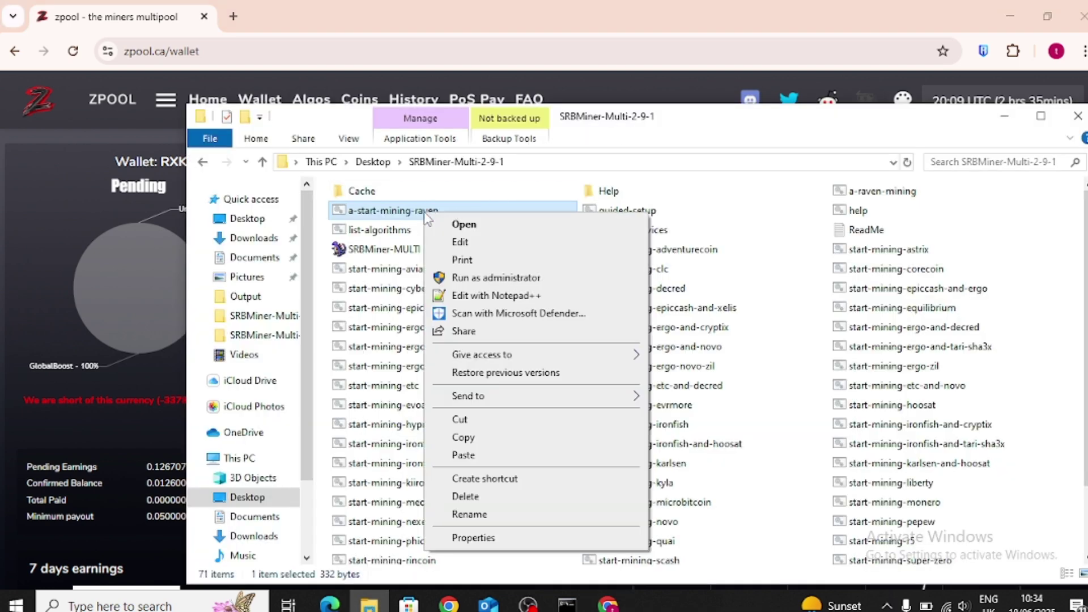
left_click(502, 294)
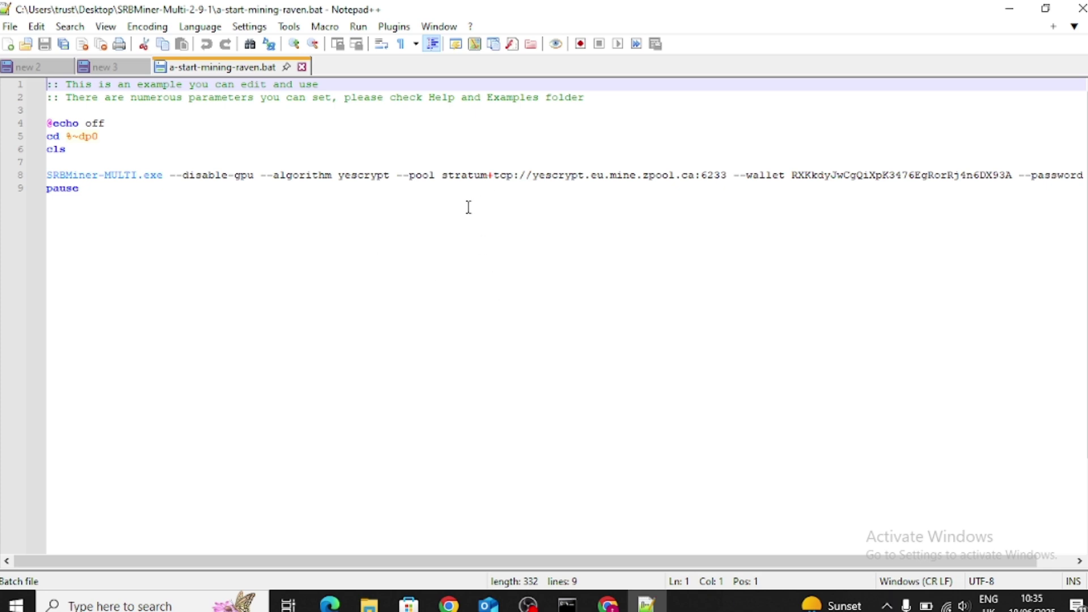
left_click_drag(501, 561, 641, 590)
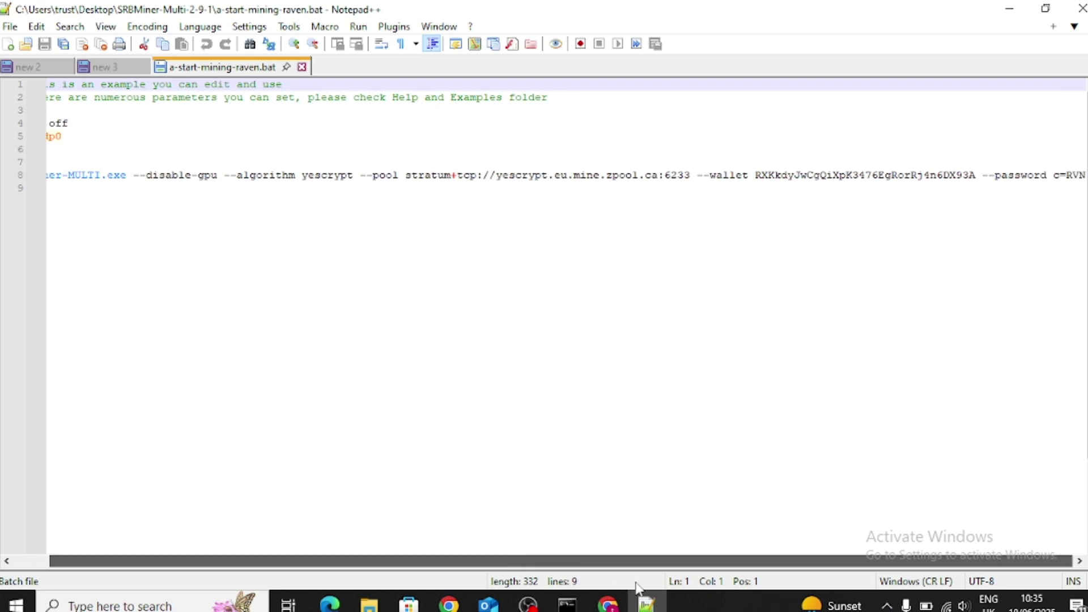
left_click(1053, 174)
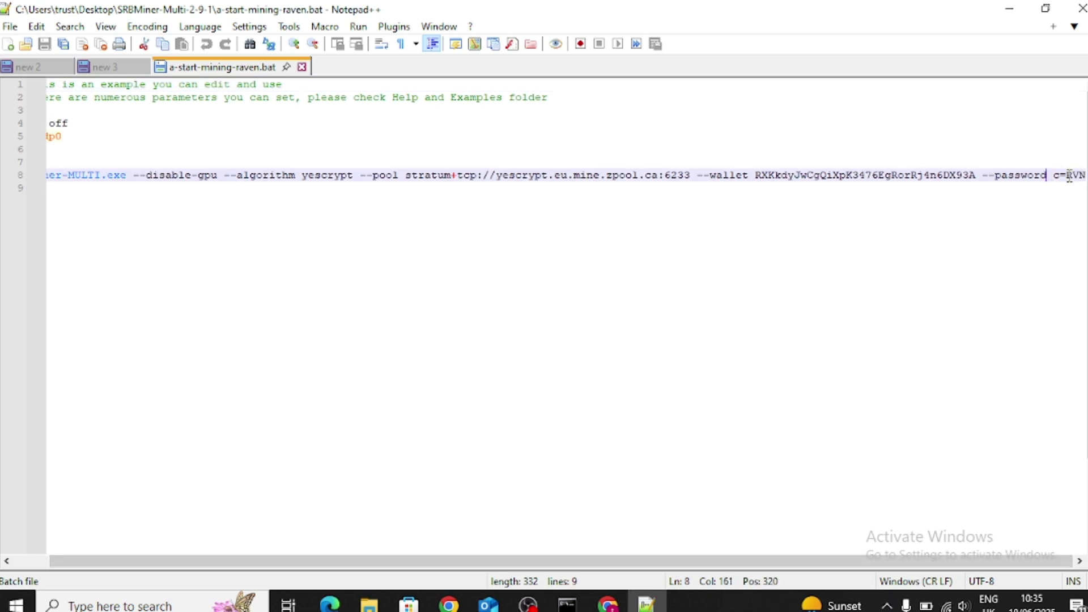
key("End")
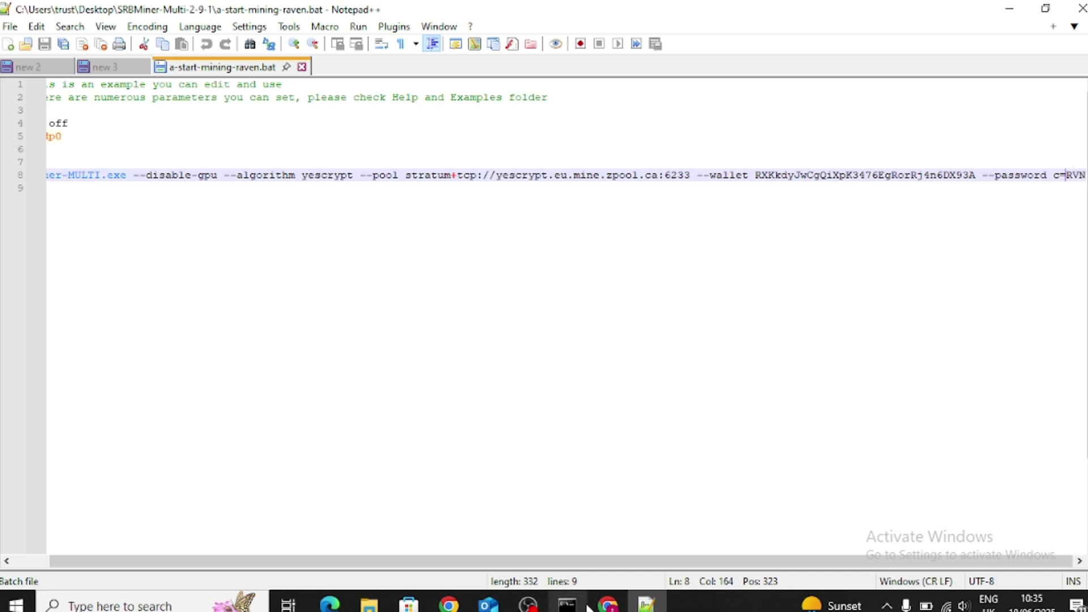
- Switch back to the zpool wallet page in Chrome and inspect a green Unitus entry under Last 100 earnings
left_click(609, 605)
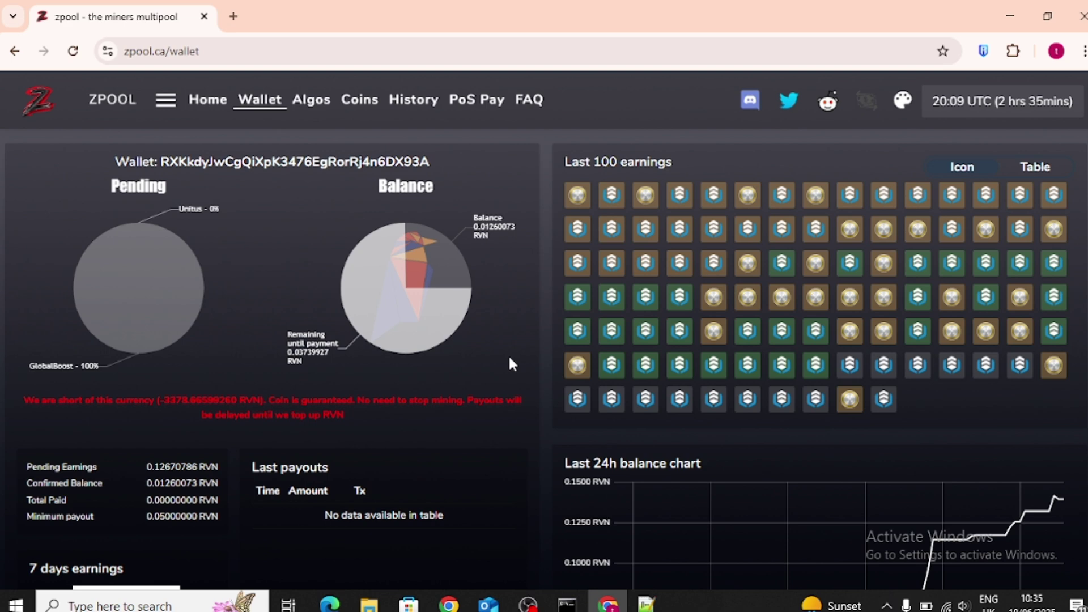
mouse_move(607, 365)
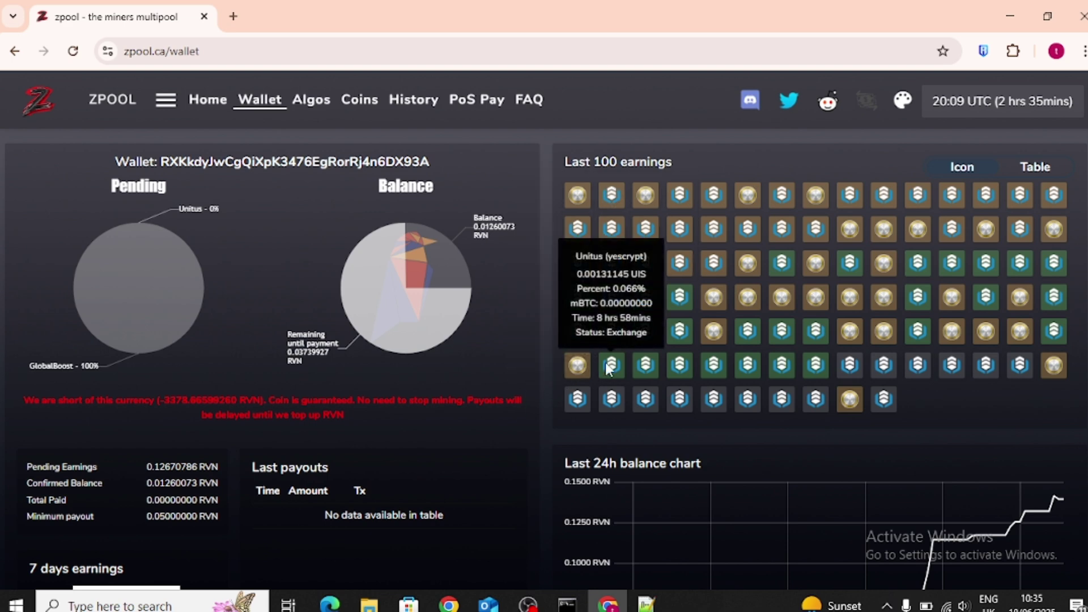